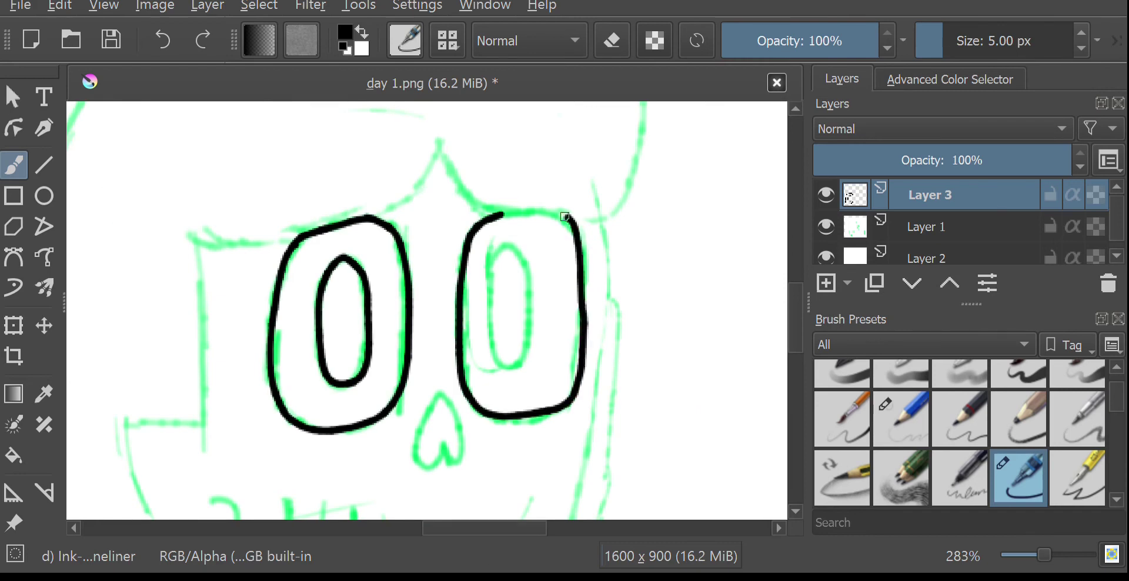
Ink the skull character's heart-shaped nose, plus the fringe's left half with its stepped edge beside the eye on Layer 3
scroll(767, 325, "down", 2)
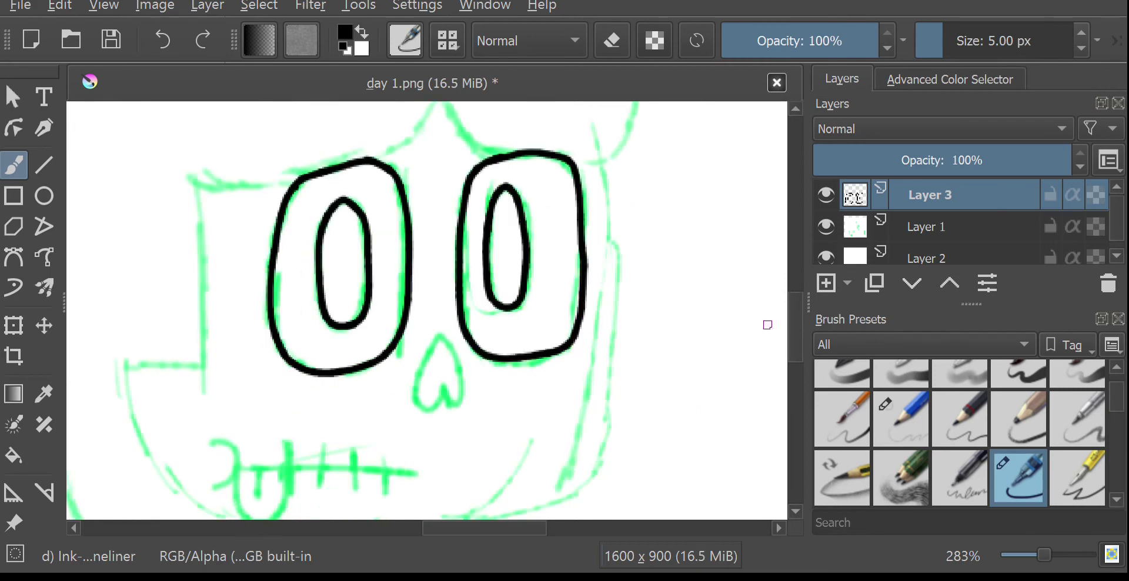
mouse_move(429, 346)
left_mouse_down()
mouse_move(441, 392)
mouse_move(466, 391)
mouse_move(442, 334)
left_mouse_up()
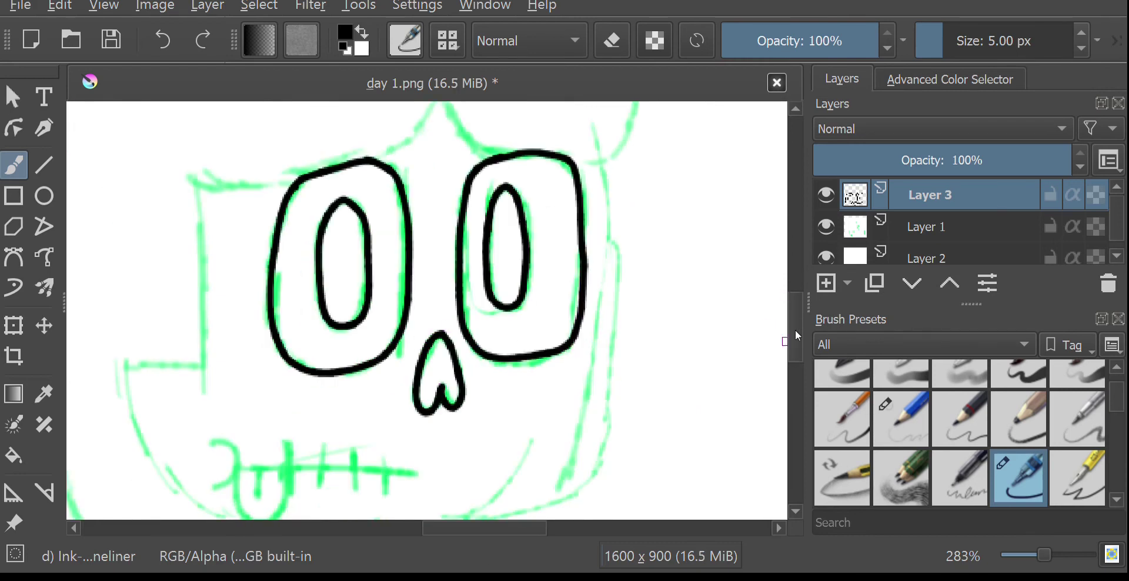
scroll(765, 341, "up", 3)
mouse_move(440, 173)
left_mouse_down()
mouse_move(222, 273)
mouse_move(197, 268)
left_mouse_up()
left_click_drag(472, 224, 647, 122)
mouse_move(372, 168)
left_mouse_down()
mouse_move(374, 354)
mouse_move(298, 359)
left_mouse_up()
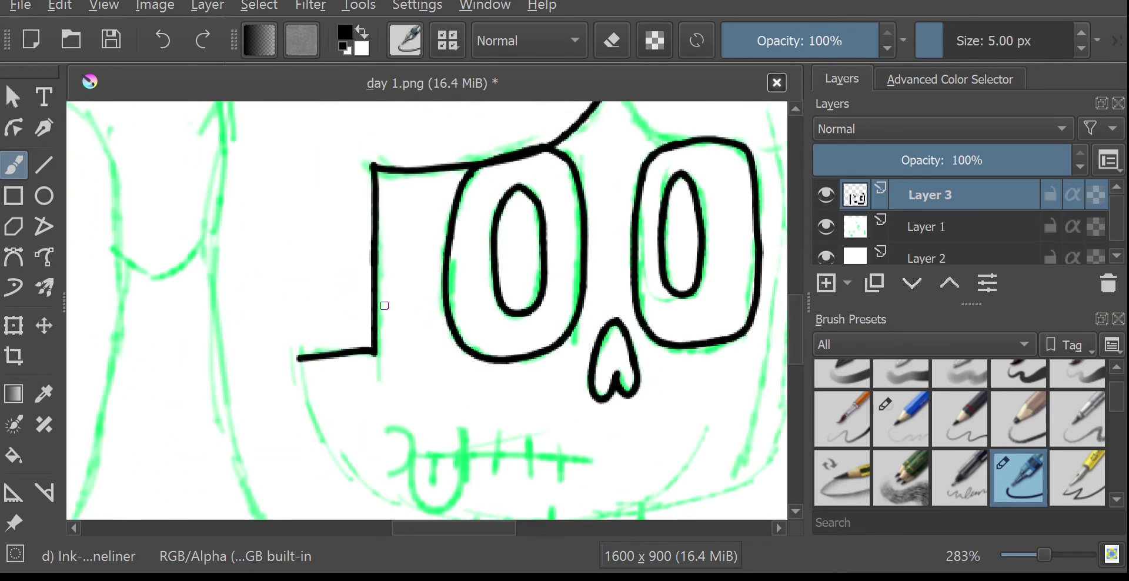
key("ctrl+z")
key("ctrl+shift+z")
Ink the skull's mouth as a curved corner, a straight polyline and a small tongue hanging below it
scroll(262, 366, "down", 3)
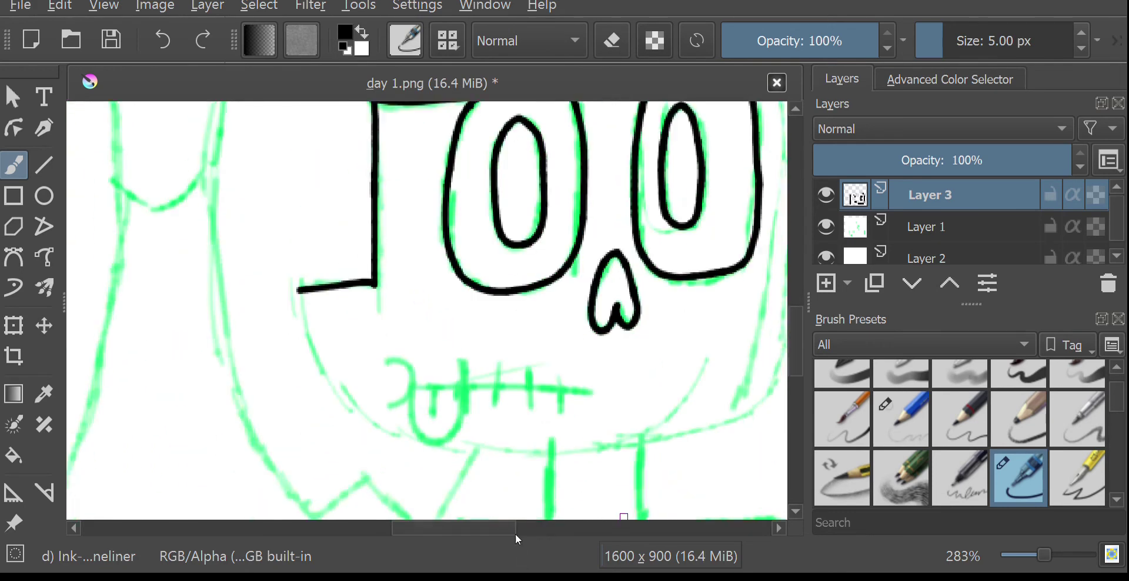
scroll(262, 366, "right", 6)
left_click_drag(256, 357, 257, 403)
left_click(44, 226)
left_click(283, 384)
left_click(465, 389)
left_click(289, 397)
left_click(14, 165)
mouse_move(293, 385)
left_mouse_down()
mouse_move(275, 461)
mouse_move(333, 420)
left_mouse_up()
key("ctrl+z")
Draw four short vertical stitch lines across the mouth with the Polyline tool
left_click(44, 225)
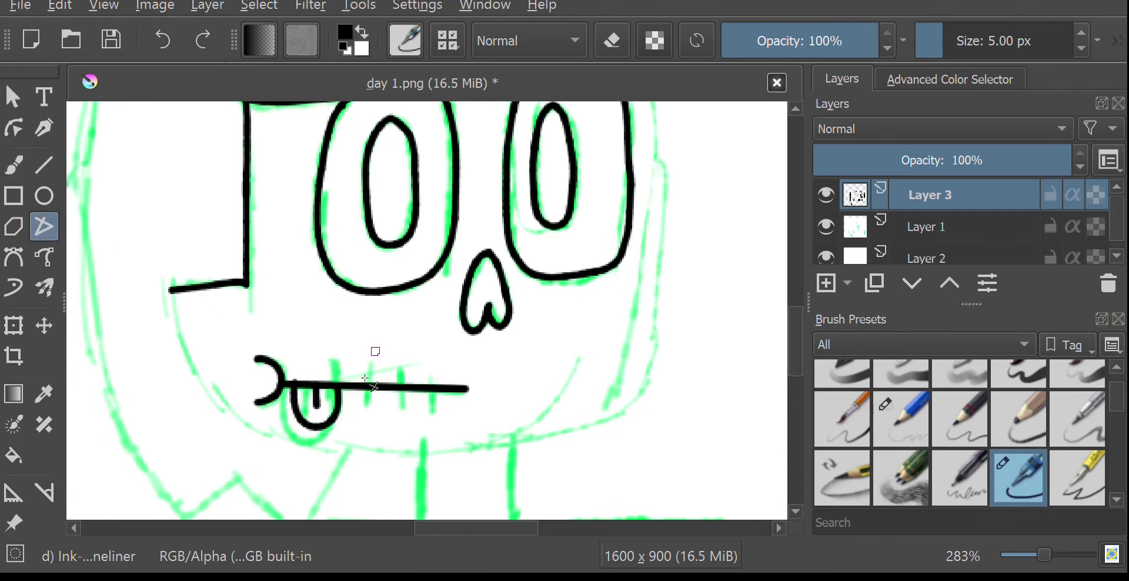
key("Return")
left_click(390, 364)
key("Return")
left_click(426, 366)
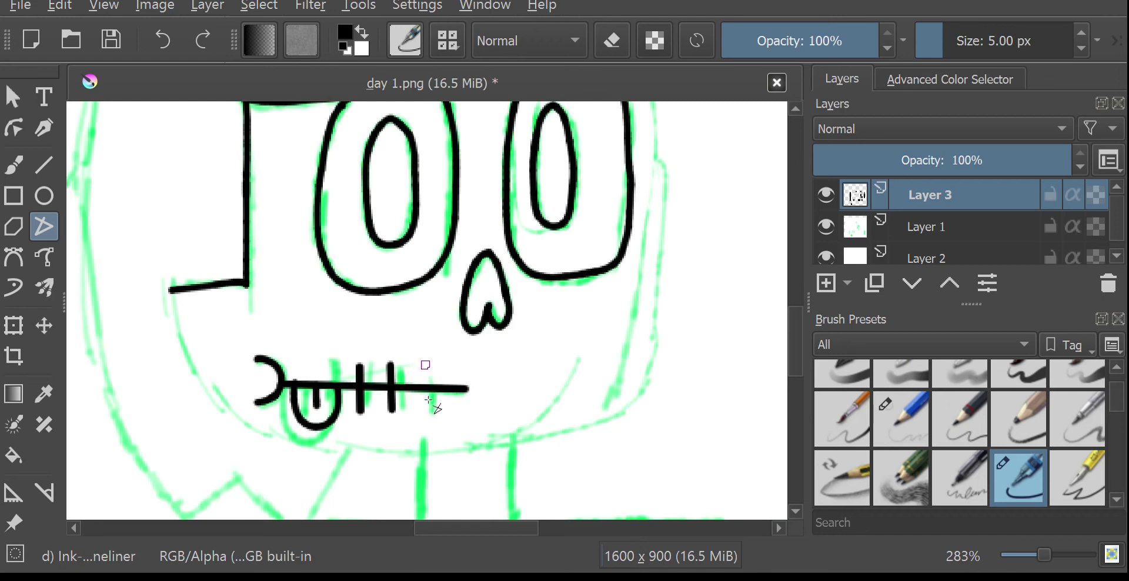
double_click(422, 410)
left_click(452, 366)
key("Return")
Ink the right half of the fringe freehand, from the central peak over the right eye
left_click(26, 169)
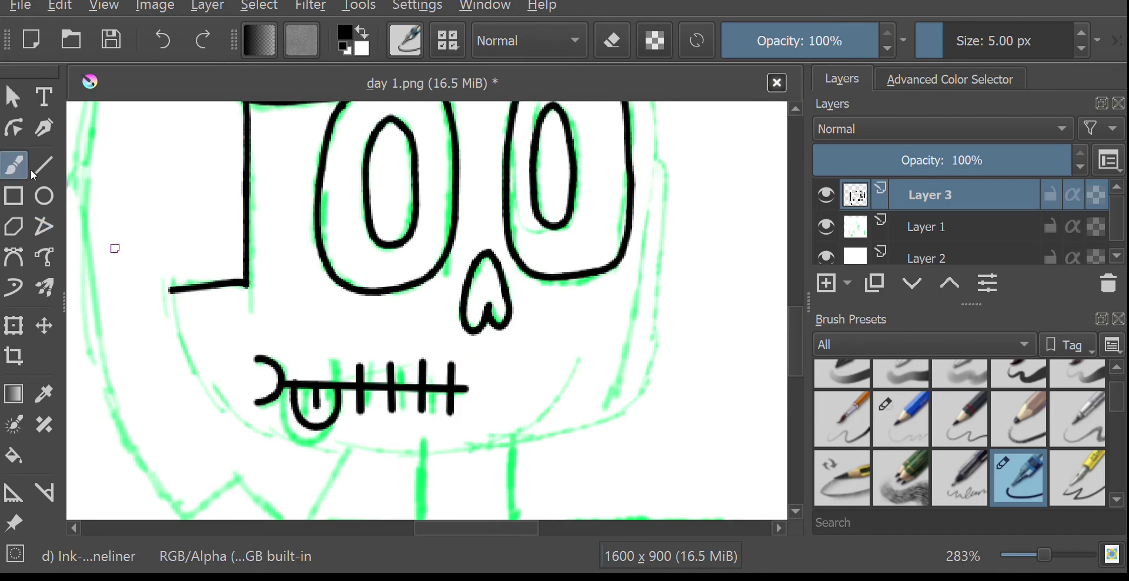
left_click_drag(798, 333, 797, 298)
mouse_move(495, 211)
left_mouse_down()
mouse_move(642, 260)
mouse_move(706, 103)
left_mouse_up()
key("ctrl+z")
mouse_move(486, 207)
left_mouse_down()
mouse_move(603, 275)
mouse_move(676, 131)
mouse_move(663, 99)
left_mouse_up()
scroll(568, 476, "up", 3)
Ink the hair's outer outline over the crown, down the left side and into its jagged lower ends
left_click_drag(519, 529, 500, 529)
mouse_move(768, 228)
left_mouse_down()
mouse_move(297, 252)
mouse_move(206, 369)
left_mouse_up()
mouse_move(810, 316)
left_mouse_down()
mouse_move(812, 354)
mouse_move(823, 330)
left_mouse_up()
left_click_drag(807, 292, 803, 328)
mouse_move(208, 145)
left_mouse_down()
mouse_move(192, 287)
mouse_move(224, 527)
left_mouse_up()
key("ctrl+z")
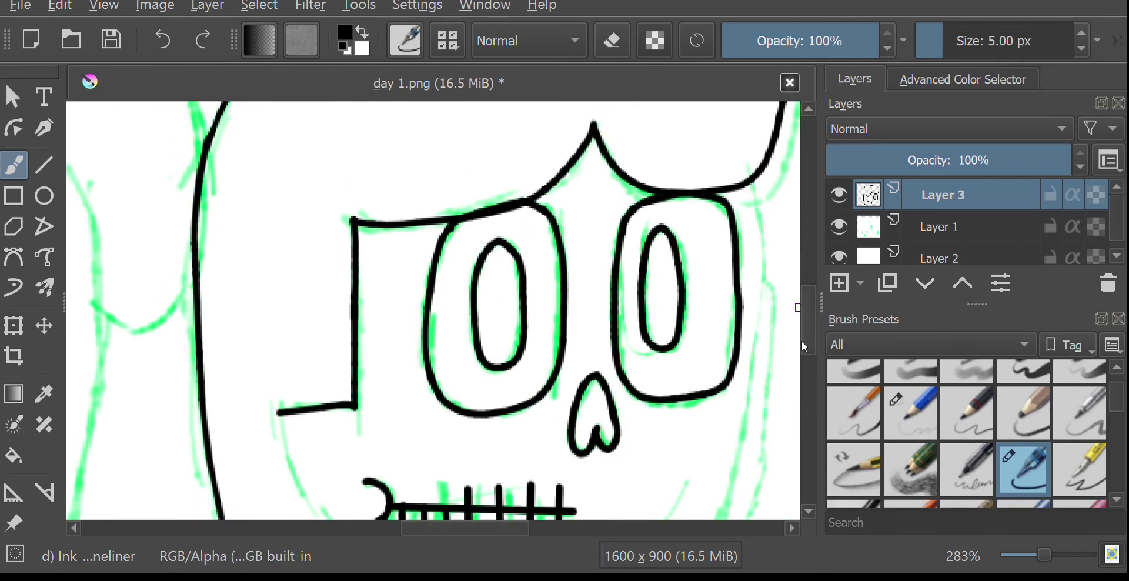
scroll(805, 347, "down", 5)
mouse_move(220, 294)
left_mouse_down()
mouse_move(253, 384)
mouse_move(348, 380)
mouse_move(407, 440)
mouse_move(458, 354)
left_mouse_up()
Ink the curved jawline from the stepped left cheek and continue it up the right side of the face
mouse_move(277, 192)
left_mouse_down()
mouse_move(292, 250)
mouse_move(461, 355)
mouse_move(671, 338)
mouse_move(760, 113)
left_mouse_up()
left_click_drag(798, 232, 798, 473)
mouse_move(757, 340)
left_mouse_down()
mouse_move(769, 230)
mouse_move(758, 241)
mouse_move(753, 203)
left_mouse_up()
key("ctrl+z")
key("ctrl+z")
key("ctrl+shift+z")
Ink the rounded neck below the jaw and erase the stray mark on the hair's left edge with the small eraser
scroll(803, 359, "down", 6)
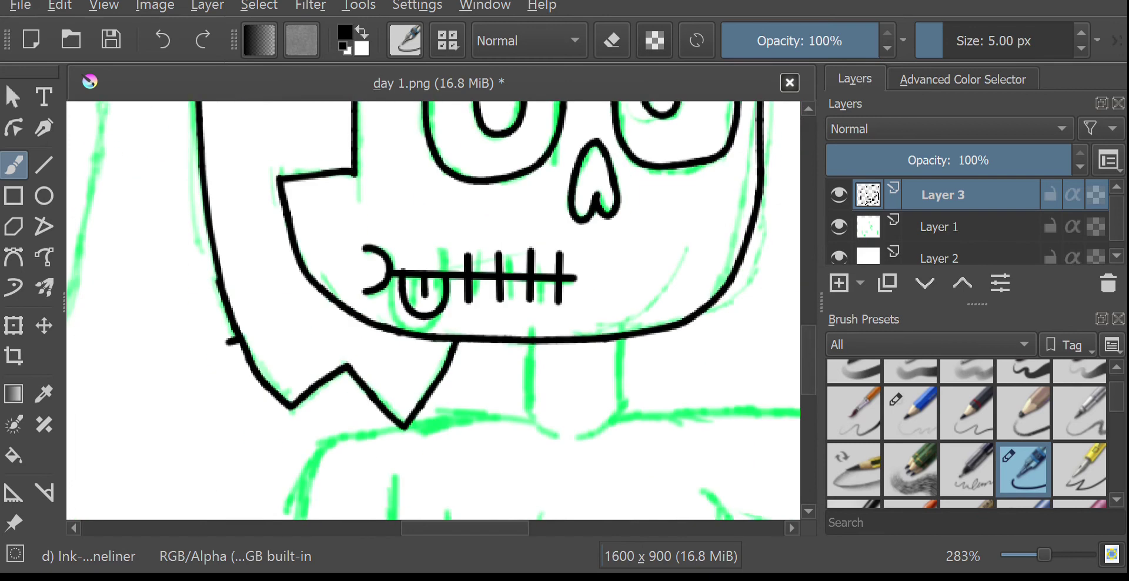
mouse_move(532, 336)
left_mouse_down()
mouse_move(538, 426)
mouse_move(620, 330)
left_mouse_up()
scroll(907, 397, "up", 3)
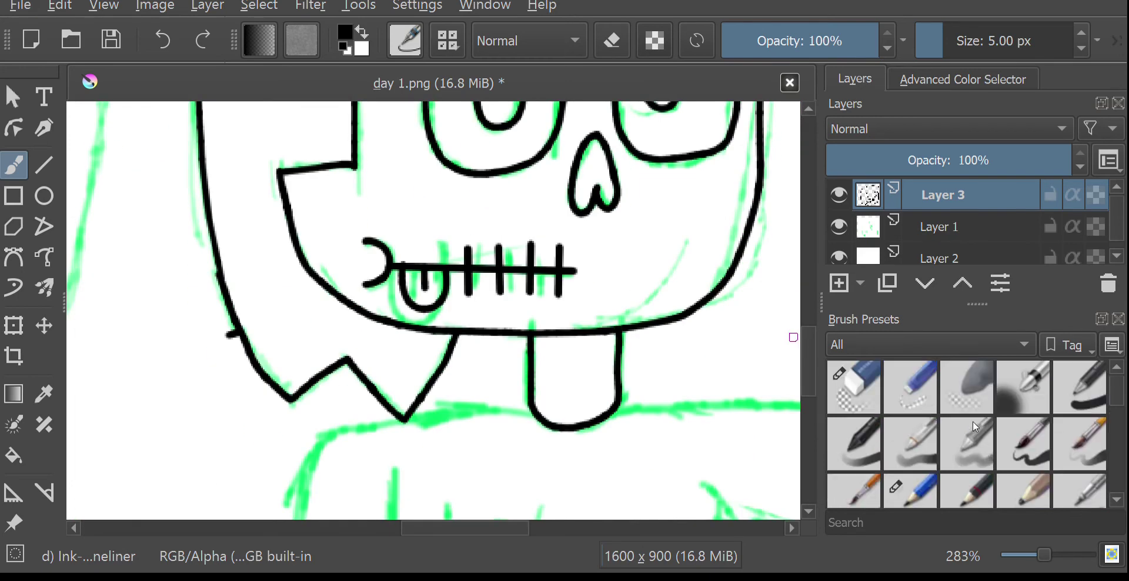
left_click(911, 387)
left_click_drag(223, 335, 214, 347)
Ink the jagged hair lock behind the right side of the face with the fineliner brush
scroll(1046, 485, "down", 3)
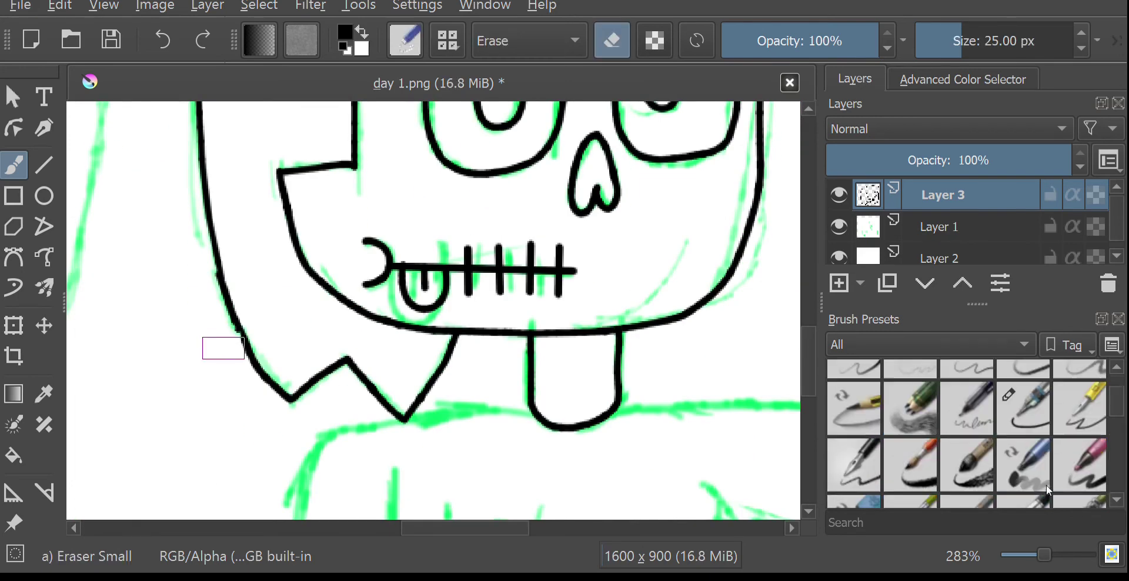
left_click(1023, 407)
left_click_drag(504, 528, 540, 540)
left_click_drag(809, 368, 814, 356)
mouse_move(457, 380)
left_mouse_down()
mouse_move(504, 413)
mouse_move(574, 274)
mouse_move(462, 390)
mouse_move(506, 400)
mouse_move(563, 281)
mouse_move(566, 121)
left_mouse_up()
key("ctrl+z")
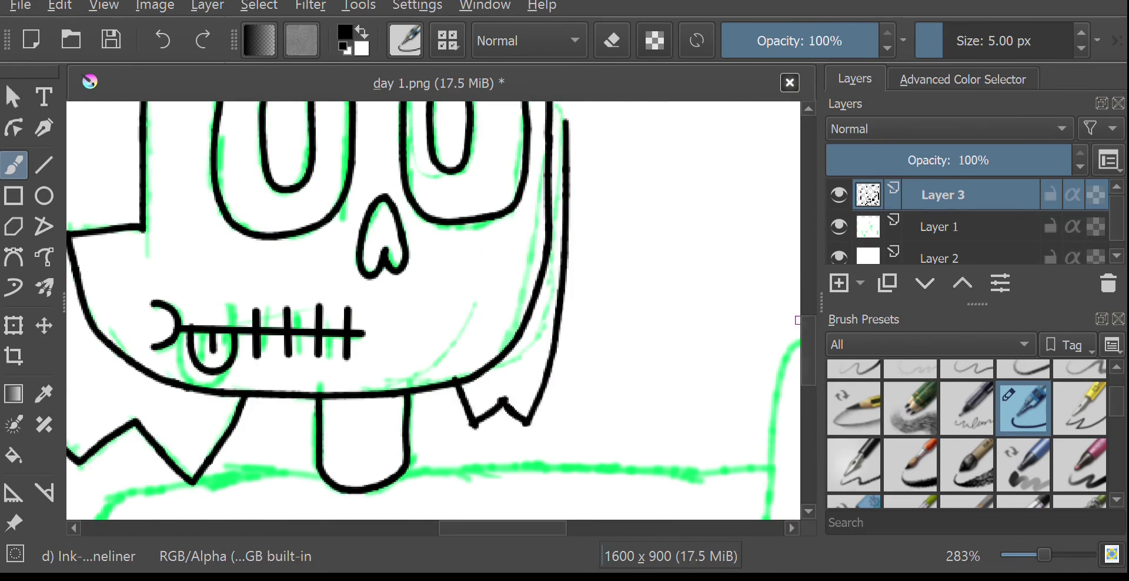
left_click_drag(809, 354, 811, 331)
left_click_drag(567, 243, 544, 131)
Ink the outstretched right arm from the neck to the wrist, including its underside and the torso's right edge
left_click_drag(809, 321, 804, 366)
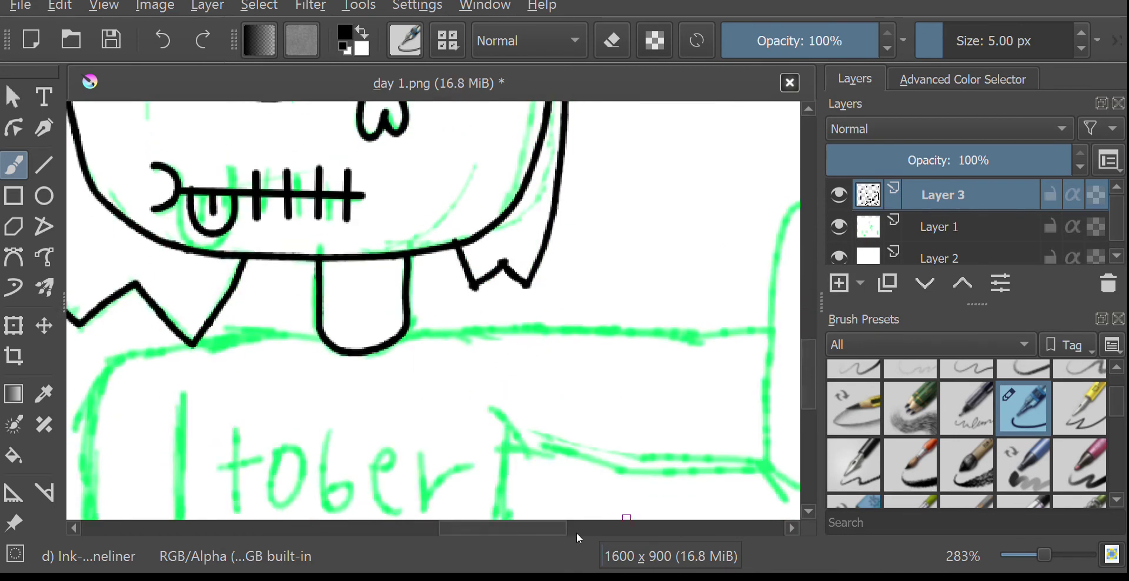
left_click_drag(576, 529, 607, 529)
mouse_move(227, 333)
left_mouse_down()
mouse_move(589, 329)
mouse_move(583, 479)
left_mouse_up()
key("ctrl+z")
left_click_drag(810, 371, 809, 390)
left_click_drag(584, 363, 331, 334)
left_click_drag(811, 368, 810, 386)
left_click_drag(330, 227, 323, 404)
Ink the left shoulder, the outer sleeve edge and the vertical inner arm line down to the canvas edge
scroll(323, 403, "left", 5)
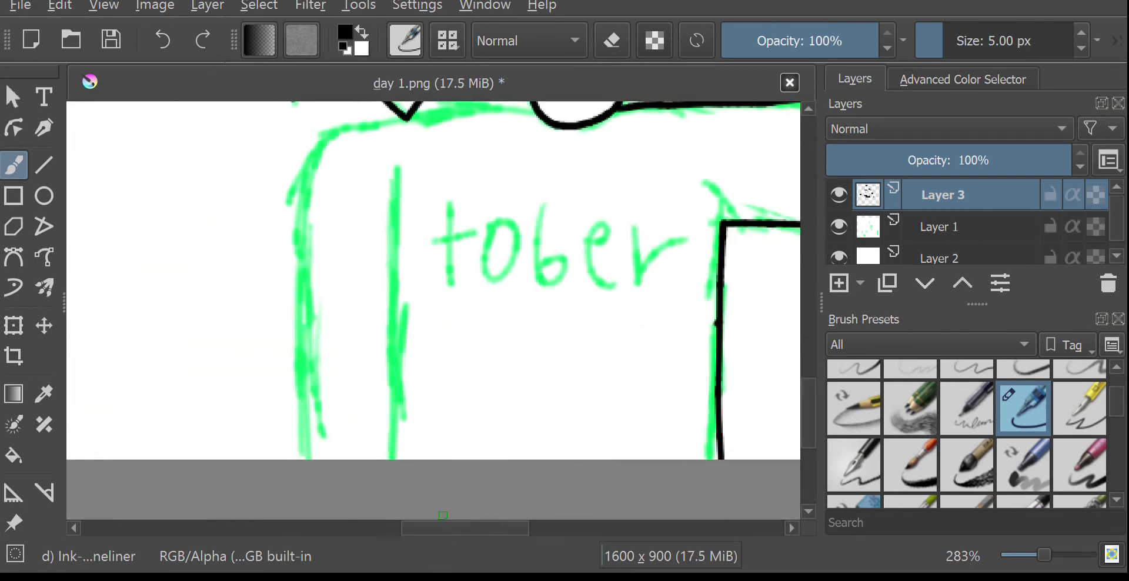
left_click_drag(394, 199, 393, 501)
left_click_drag(535, 109, 370, 109)
key("ctrl+z")
mouse_move(535, 109)
left_mouse_down()
mouse_move(332, 139)
mouse_move(369, 116)
mouse_move(534, 107)
mouse_move(372, 119)
mouse_move(306, 192)
mouse_move(299, 487)
left_mouse_up()
key("ctrl+z")
key("ctrl+z")
Letter "tober" in black on the shirt over the sketched word
left_click_drag(809, 412, 809, 400)
left_click_drag(494, 527, 529, 527)
left_click_drag(248, 273, 247, 345)
mouse_move(222, 314)
left_mouse_down()
mouse_move(292, 297)
mouse_move(339, 352)
mouse_move(412, 369)
left_mouse_up()
key("ctrl+z")
left_click_drag(382, 326, 422, 352)
mouse_move(433, 306)
left_mouse_down()
mouse_move(436, 358)
mouse_move(470, 313)
left_mouse_up()
Ink the thumbs-up hand with its raised thumb, four stacked fingers and the line joining the wrist
scroll(416, 277, "down", 4)
scroll(510, 234, "up", 2)
scroll(512, 233, "up", 2)
scroll(529, 227, "down", 1)
mouse_move(500, 259)
left_mouse_down()
mouse_move(520, 133)
mouse_move(551, 152)
mouse_move(563, 275)
mouse_move(626, 230)
mouse_move(558, 225)
left_mouse_up()
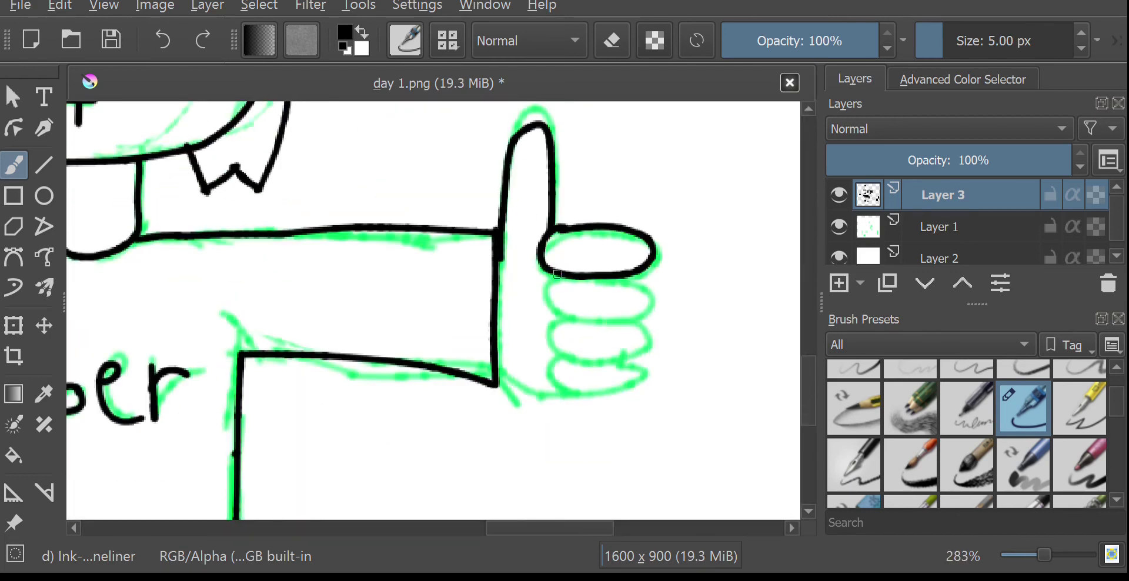
left_click_drag(540, 290, 618, 285)
key("ctrl+z")
mouse_move(547, 271)
left_mouse_down()
mouse_move(537, 287)
mouse_move(653, 287)
left_mouse_up()
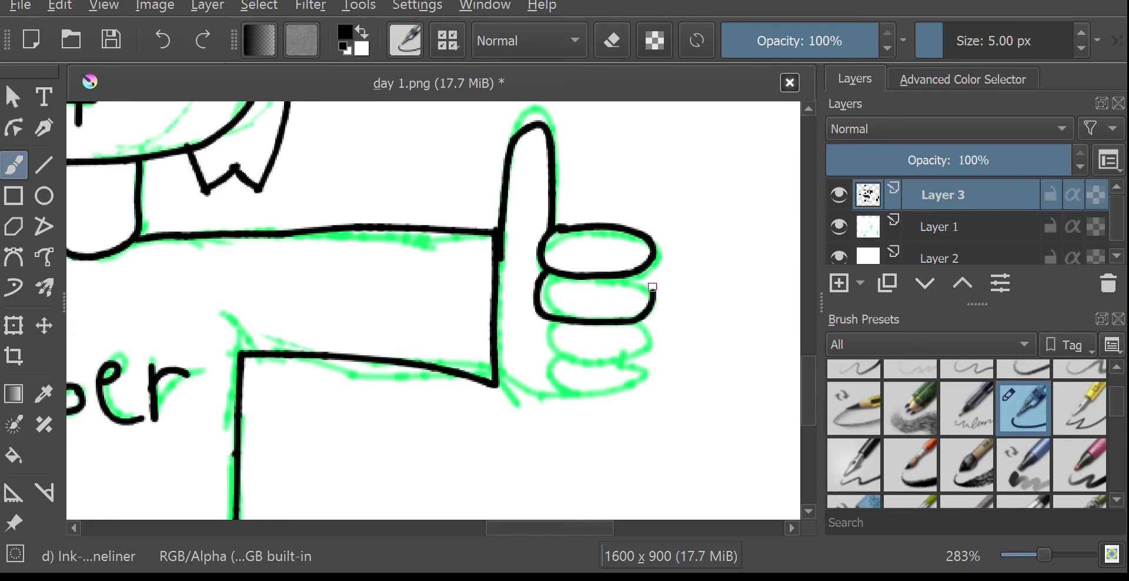
left_click_drag(551, 320, 636, 323)
mouse_move(553, 353)
left_mouse_down()
mouse_move(598, 398)
mouse_move(634, 356)
left_mouse_up()
left_click_drag(499, 381, 546, 394)
Hide the Layer 1 sketch to check the finished line art, and show it again
mouse_move(501, 531)
left_mouse_down()
mouse_move(407, 535)
mouse_move(464, 528)
left_mouse_up()
scroll(597, 463, "down", 3)
left_click(839, 226)
mouse_move(810, 381)
left_mouse_down()
mouse_move(810, 372)
mouse_move(809, 385)
left_mouse_up()
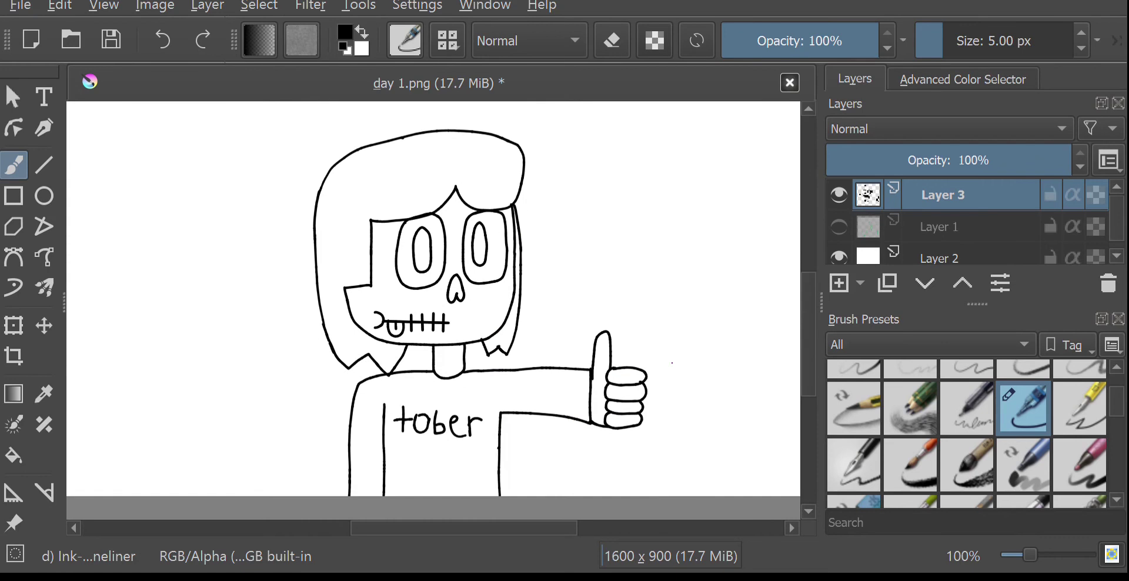
left_click_drag(573, 535, 477, 535)
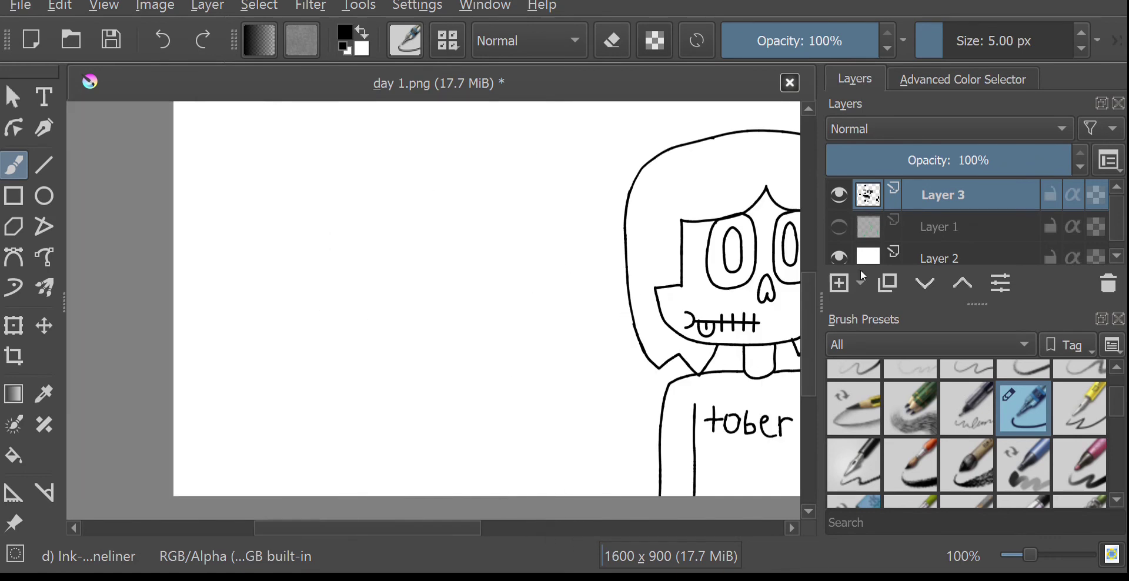
left_click(839, 226)
Ink the second character's fringe with its spiky right end, the straight face side and the inward curve below
scroll(464, 224, "up", 3)
mouse_move(411, 221)
left_mouse_down()
mouse_move(585, 259)
mouse_move(697, 230)
mouse_move(737, 297)
left_mouse_up()
scroll(809, 337, "down", 3)
scroll(413, 531, "right", 5)
left_click_drag(402, 150, 405, 353)
left_click_drag(404, 392, 410, 505)
scroll(414, 322, "down", 3)
scroll(588, 470, "up", 3)
Ink the second skull's lopsided grin as a closed shape that widens toward the right cheek
scroll(475, 536, "left", 5)
left_click_drag(365, 402, 504, 365)
key("ctrl+z")
mouse_move(353, 390)
left_mouse_down()
mouse_move(497, 334)
mouse_move(406, 435)
mouse_move(357, 393)
left_mouse_up()
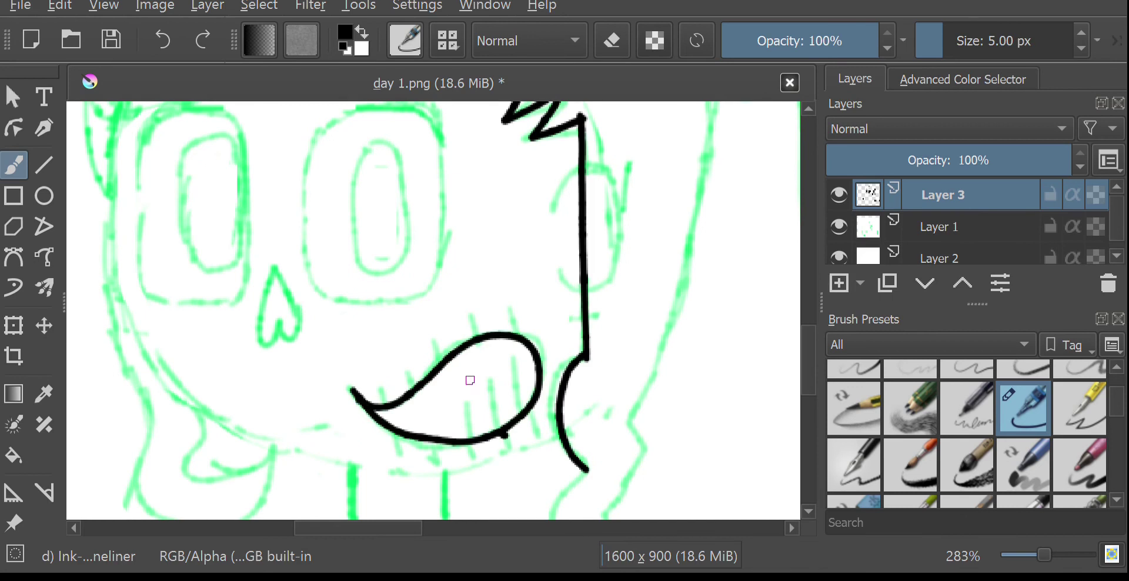
Add short stitch lines inside the lopsided grin and across its upper and lower edges
left_click_drag(488, 378, 492, 428)
left_click_drag(504, 360, 520, 413)
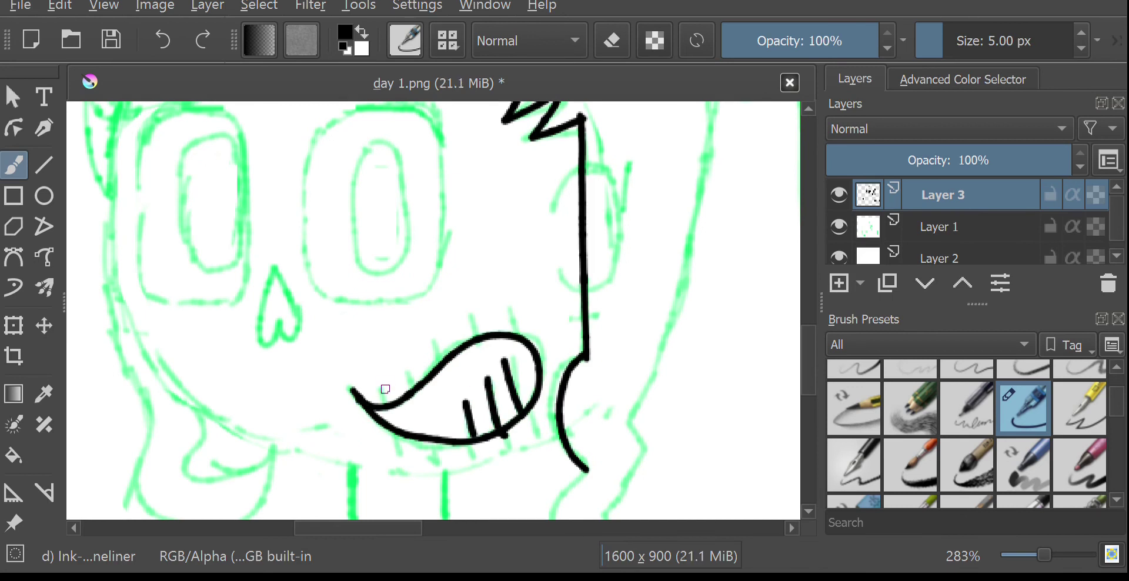
left_click_drag(408, 368, 414, 389)
left_click_drag(425, 439, 433, 463)
left_click_drag(433, 340, 441, 370)
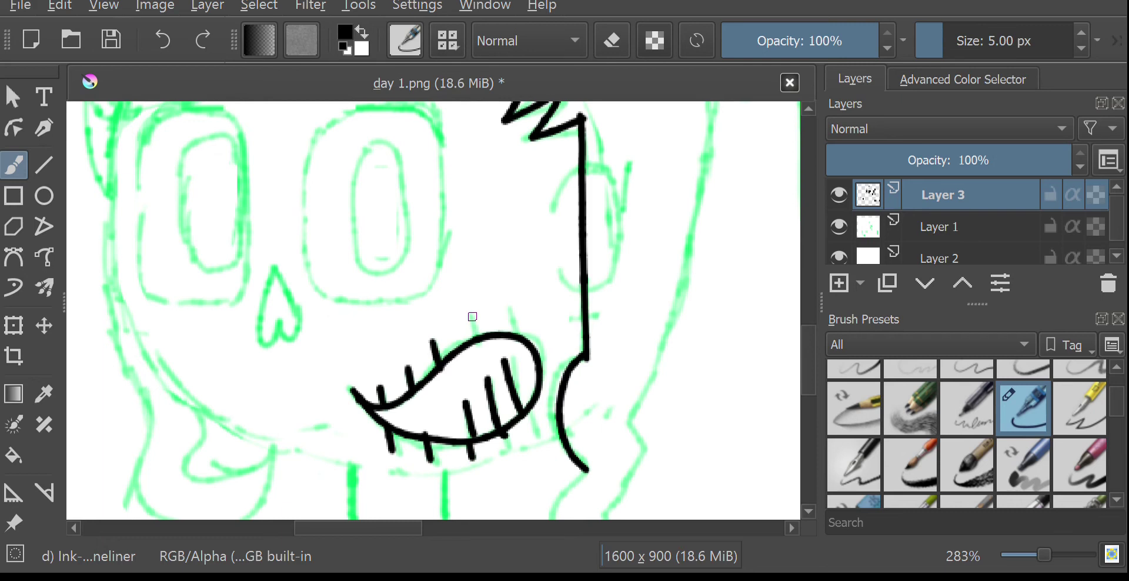
left_click_drag(503, 434, 508, 448)
left_click_drag(510, 294, 516, 334)
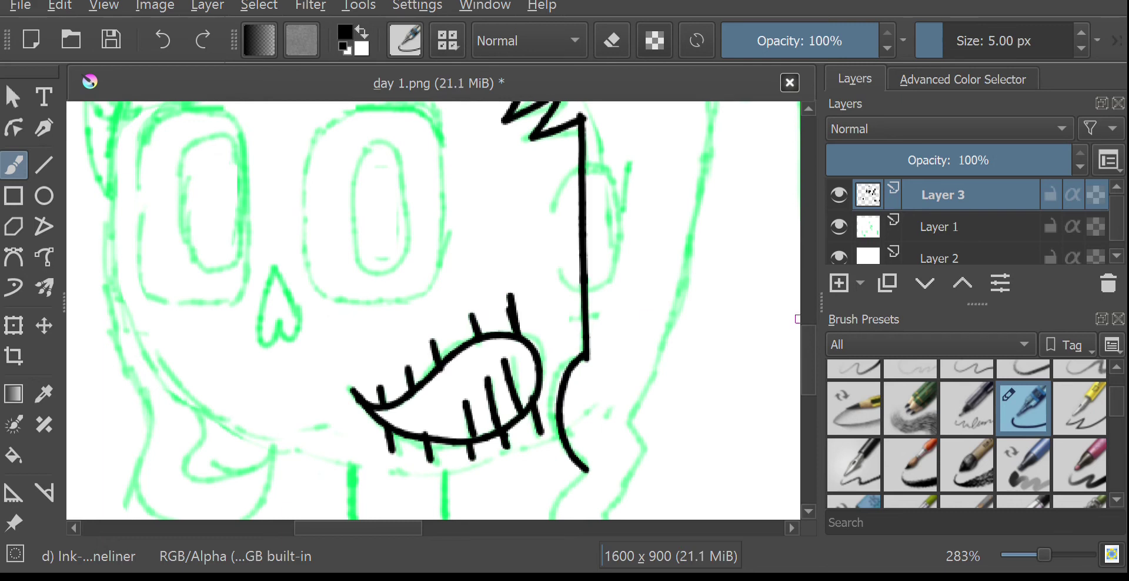
Ink the second skull's heart-shaped nose and both rounded eyes with their tall oval pupils
left_click_drag(281, 334, 278, 277)
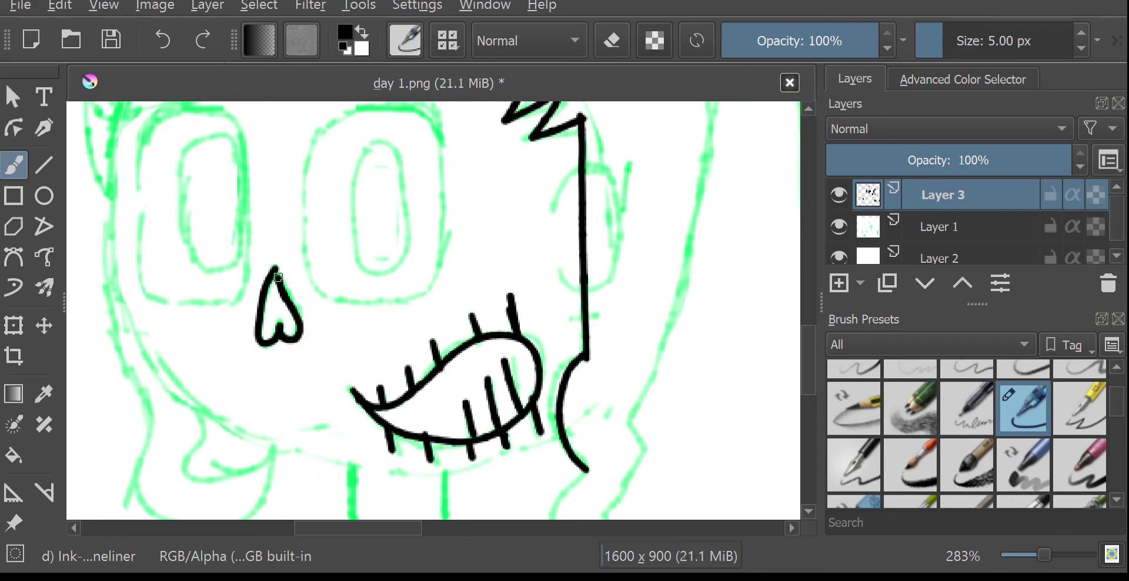
scroll(812, 363, "up", 3)
mouse_move(383, 186)
left_mouse_down()
mouse_move(313, 222)
mouse_move(304, 323)
mouse_move(412, 375)
mouse_move(407, 186)
left_mouse_up()
mouse_move(382, 222)
left_mouse_down()
mouse_move(403, 310)
mouse_move(382, 222)
left_mouse_up()
scroll(580, 476, "left", 4)
mouse_move(329, 190)
left_mouse_down()
mouse_move(268, 207)
mouse_move(285, 384)
mouse_move(364, 365)
left_mouse_up()
key("ctrl+z")
mouse_move(328, 189)
left_mouse_down()
mouse_move(259, 318)
mouse_move(315, 391)
mouse_move(353, 197)
mouse_move(325, 190)
mouse_move(259, 351)
mouse_move(372, 380)
mouse_move(348, 197)
mouse_move(298, 302)
mouse_move(321, 349)
mouse_move(354, 220)
left_mouse_up()
key("ctrl+z")
Ink the left part of the second character's fringe and the hair outline over the crown
left_click_drag(377, 132, 204, 172)
left_click_drag(809, 359, 802, 322)
left_click_drag(387, 528, 431, 528)
left_click_drag(806, 334, 829, 390)
scroll(810, 319, "up", 5)
scroll(400, 528, "left", 1)
mouse_move(113, 362)
left_mouse_down()
mouse_move(176, 157)
mouse_move(479, 118)
mouse_move(696, 189)
mouse_move(738, 442)
left_mouse_up()
scroll(743, 406, "down", 5)
Ink the second skull's curved jawline from below the grin to the left cheek
scroll(743, 406, "up", 5)
scroll(812, 347, "right", 3)
mouse_move(320, 241)
left_mouse_down()
mouse_move(436, 120)
mouse_move(572, 266)
mouse_move(484, 444)
mouse_move(561, 372)
left_mouse_up()
key("ctrl+z")
scroll(409, 317, "down", 2)
left_click_drag(808, 318, 807, 397)
mouse_move(350, 370)
left_mouse_down()
mouse_move(481, 363)
mouse_move(275, 417)
mouse_move(66, 272)
left_mouse_up()
Ink the left side of the second skull's face from the fringe down to the jawline
scroll(482, 361, "up", 2)
scroll(814, 380, "up", 5)
scroll(708, 363, "left", 4)
scroll(707, 364, "up", 3)
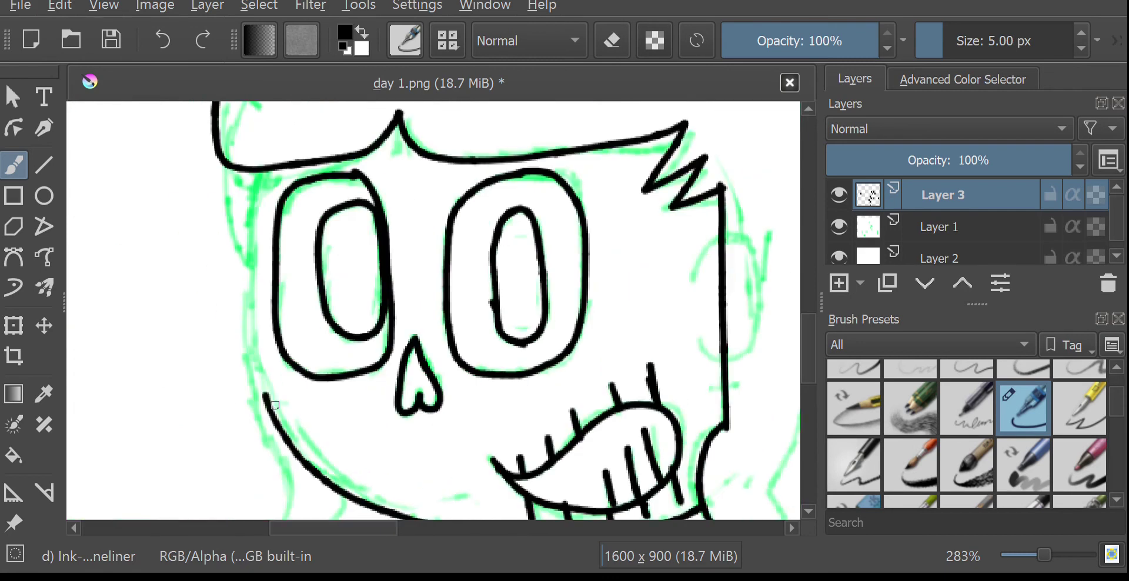
left_click_drag(257, 175, 269, 400)
Ink the long hair lock beside the left cheek, ending in a curled tip below the jaw
scroll(310, 395, "down", 3)
left_click_drag(809, 349, 810, 342)
mouse_move(249, 115)
left_mouse_down()
mouse_move(252, 337)
mouse_move(240, 213)
mouse_move(274, 403)
mouse_move(274, 495)
left_mouse_up()
key("ctrl+z")
scroll(278, 366, "down", 3)
mouse_move(278, 366)
left_mouse_down()
mouse_move(353, 431)
mouse_move(345, 366)
left_mouse_up()
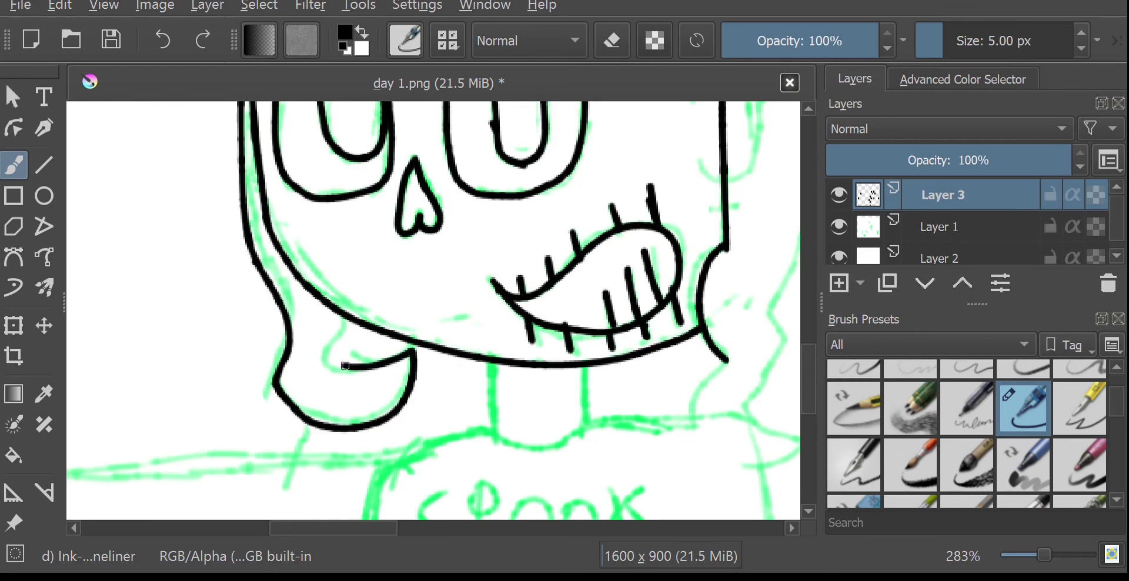
Ink the second skull's neck as a U shape below the jaw and try the adjoining shoulder line
scroll(597, 304, "down", 3)
mouse_move(492, 221)
left_mouse_down()
mouse_move(588, 276)
mouse_move(586, 222)
left_mouse_up()
left_click_drag(365, 531, 403, 530)
left_click_drag(366, 283, 535, 335)
key("ctrl+z")
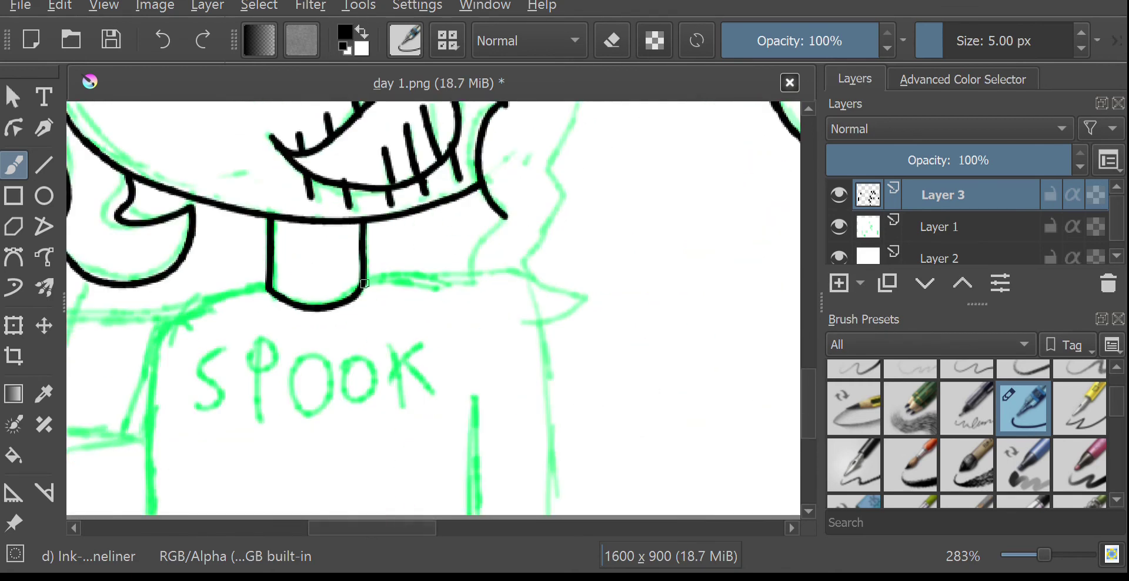
Ink the second character's shirt with its shoulder, outstretched sleeve, straight cuff and side edge
left_click_drag(419, 534, 361, 535)
mouse_move(593, 288)
left_mouse_down()
mouse_move(166, 332)
mouse_move(178, 470)
mouse_move(384, 311)
mouse_move(171, 327)
mouse_move(181, 475)
mouse_move(450, 452)
left_mouse_up()
key("ctrl+z")
key("ctrl+z")
mouse_move(151, 480)
left_mouse_down()
mouse_move(376, 441)
mouse_move(465, 440)
mouse_move(236, 462)
mouse_move(462, 443)
mouse_move(483, 514)
left_mouse_up()
key("ctrl+z")
key("ctrl+z")
Ink the four stacked curled fingers of the second character's thumbs-up hand
left_click_drag(339, 528, 290, 542)
mouse_move(335, 335)
left_mouse_down()
mouse_move(303, 342)
mouse_move(399, 362)
mouse_move(336, 335)
left_mouse_up()
left_click_drag(352, 408, 394, 366)
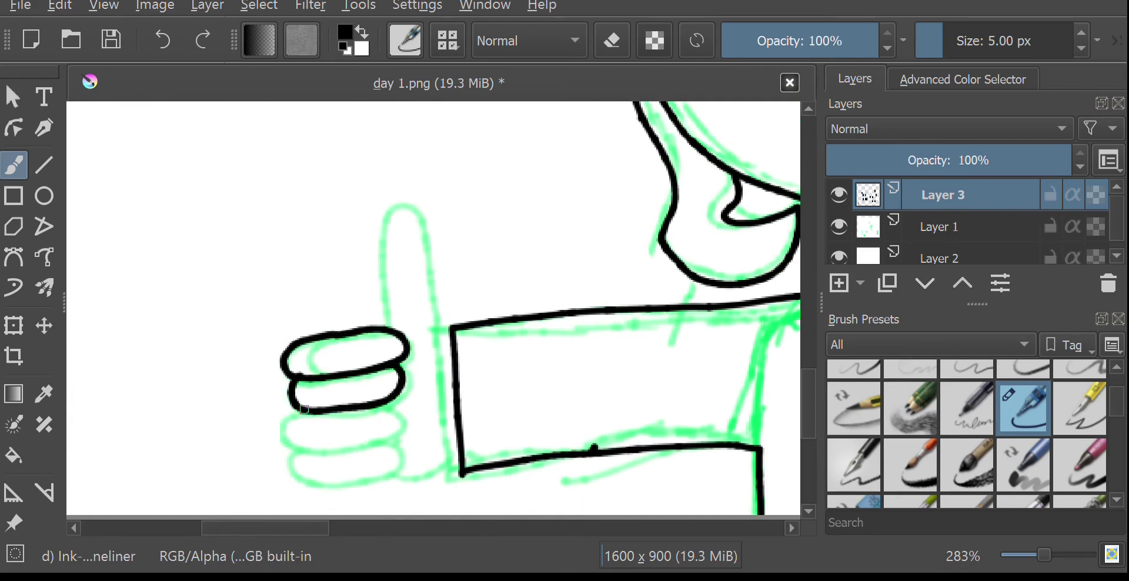
left_click_drag(293, 411, 400, 434)
mouse_move(297, 452)
left_mouse_down()
mouse_move(403, 462)
mouse_move(393, 441)
left_mouse_up()
Ink the raised thumb and the lower palm edge joining the hand to the cuff
mouse_move(387, 327)
left_mouse_down()
mouse_move(383, 262)
mouse_move(437, 293)
mouse_move(384, 268)
mouse_move(415, 234)
mouse_move(441, 362)
left_mouse_up()
key("ctrl+z")
key("ctrl+z")
mouse_move(345, 487)
left_mouse_down()
mouse_move(448, 471)
mouse_move(446, 421)
mouse_move(461, 453)
left_mouse_up()
Ink the lettering SPOOK across the chest of the second character's shirt
scroll(455, 392, "down", 4)
scroll(616, 319, "up", 3)
left_click_drag(810, 356, 810, 400)
left_click_drag(419, 312, 407, 336)
left_click_drag(445, 294, 447, 341)
mouse_move(447, 292)
left_mouse_down()
mouse_move(451, 315)
mouse_move(482, 302)
left_mouse_up()
mouse_move(516, 307)
left_mouse_down()
mouse_move(510, 321)
mouse_move(516, 305)
mouse_move(549, 333)
left_mouse_up()
left_click_drag(567, 300, 572, 333)
Ink the wavy ponytail to the right of the SPOOK character's face, including its curled tip and inner edge
left_click_drag(406, 528, 442, 528)
scroll(517, 286, "down", 3)
left_click(839, 227)
left_click(839, 227)
scroll(517, 173, "up", 4)
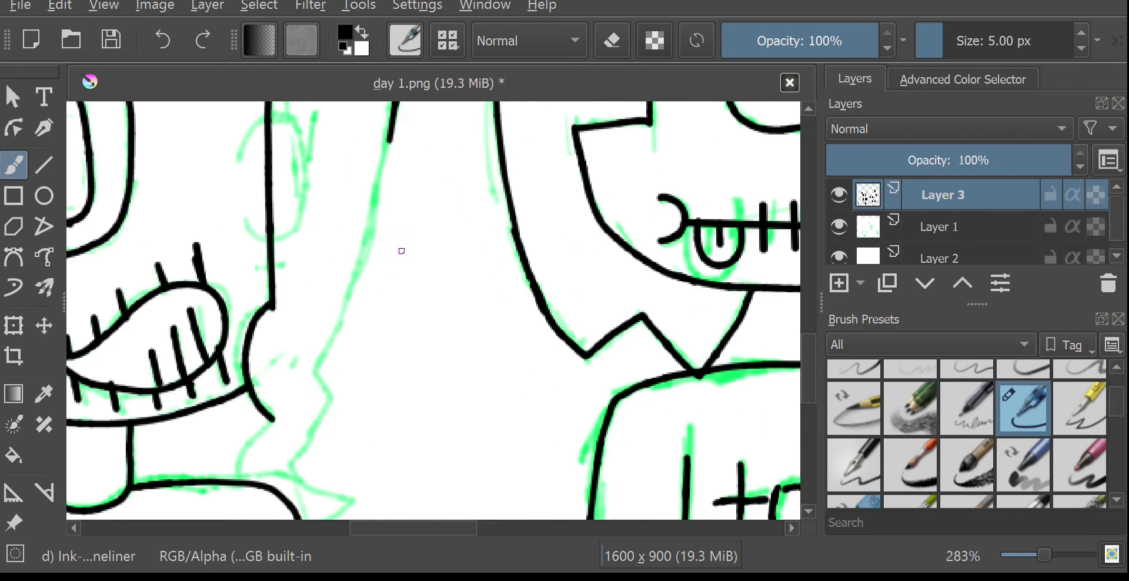
mouse_move(383, 173)
left_mouse_down()
mouse_move(327, 365)
mouse_move(355, 487)
left_mouse_up()
scroll(359, 476, "down", 2)
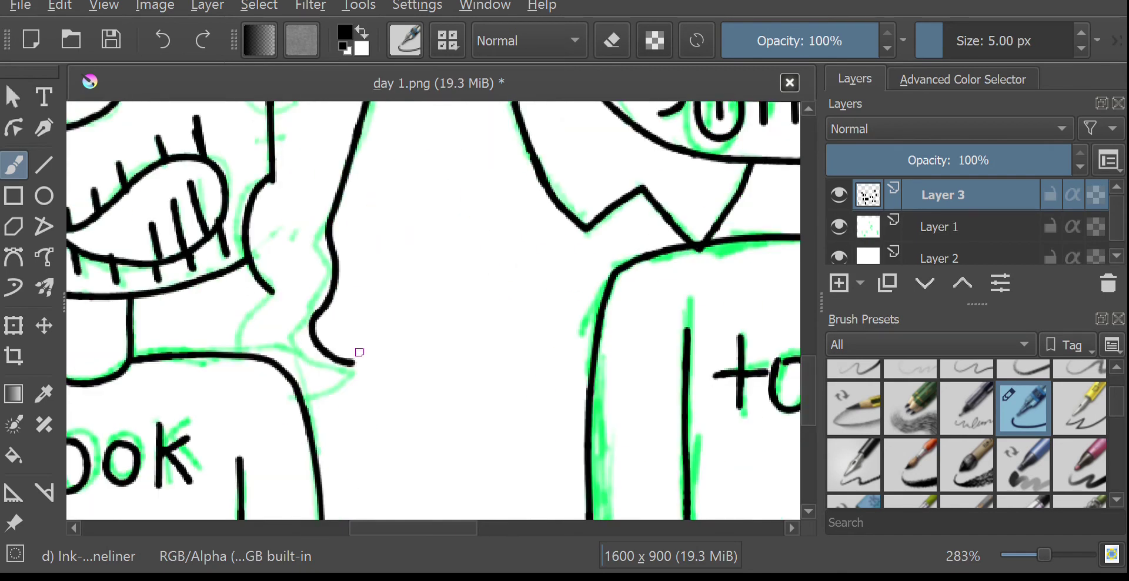
left_click_drag(353, 363, 305, 401)
left_click_drag(272, 292, 238, 350)
Hide the green sketch on Layer 1 so that only the black line art shows
left_click(841, 227)
scroll(650, 208, "down", 4)
left_click_drag(473, 527, 517, 532)
left_click_drag(810, 404, 813, 359)
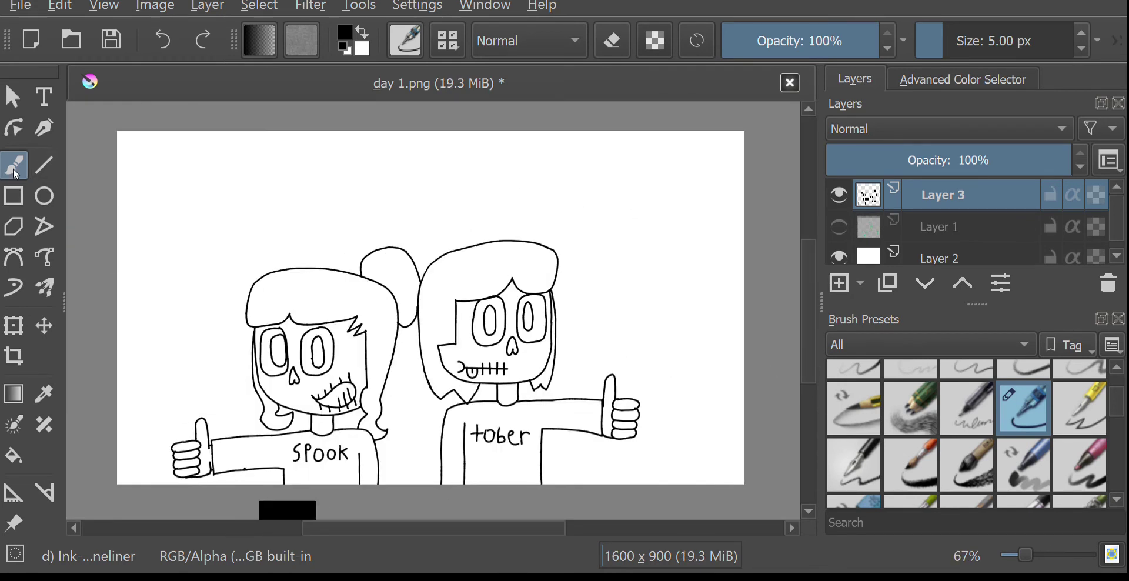
scroll(618, 425, "up", 4)
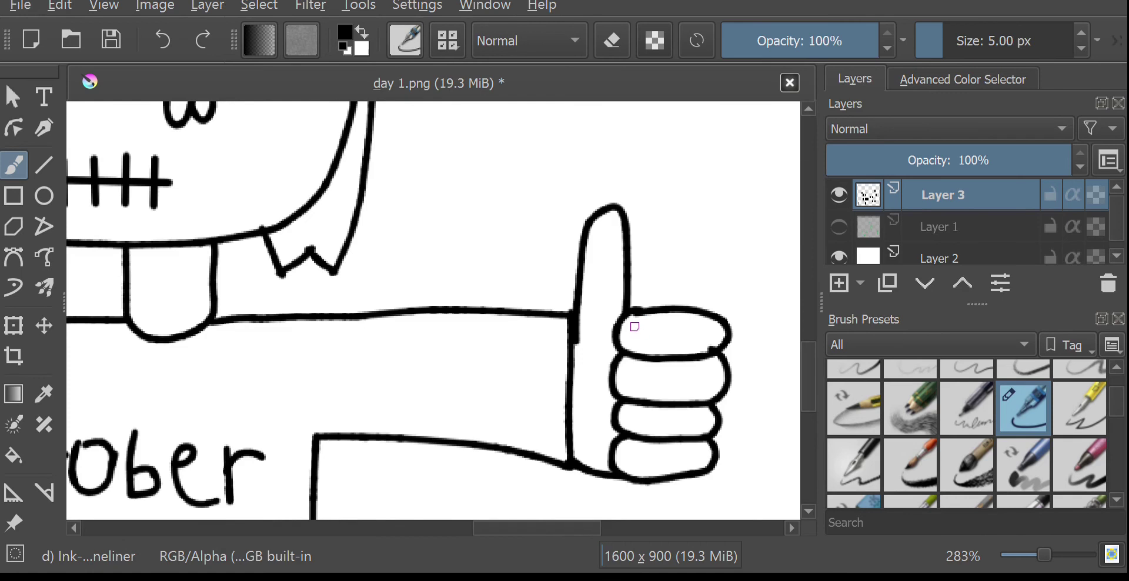
mouse_move(671, 342)
left_mouse_down()
mouse_move(640, 324)
mouse_move(711, 346)
left_mouse_up()
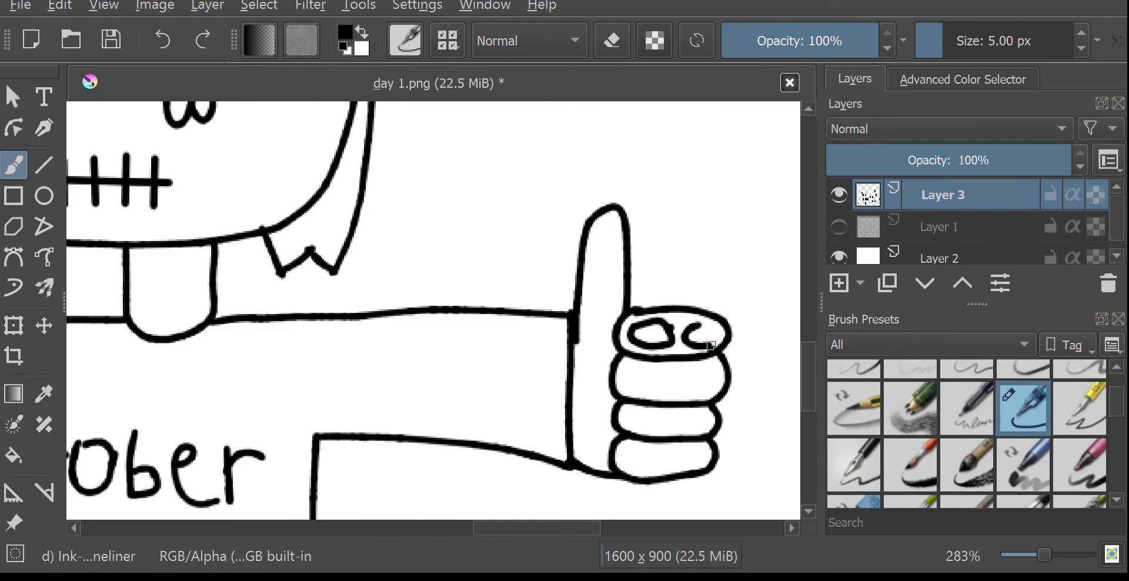
key("ctrl+z")
key("ctrl+z")
Fill the SPOOK character's nose with black
scroll(527, 383, "down", 4)
scroll(200, 397, "up", 2)
key("f")
scroll(260, 301, "up", 2)
left_click(262, 310)
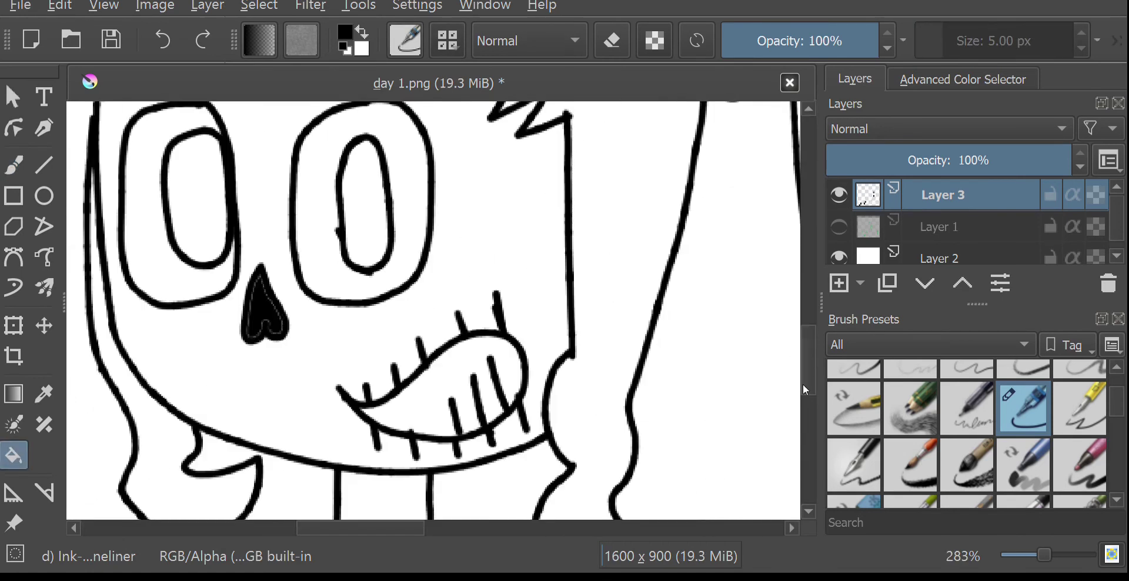
Draw two stacked oval vertebrae inside the SPOOK character's neck with the brush
scroll(261, 310, "down", 3)
key("b")
mouse_move(368, 353)
left_mouse_down()
mouse_move(411, 369)
mouse_move(360, 353)
mouse_move(419, 393)
mouse_move(359, 388)
left_mouse_up()
key("ctrl+z")
key("ctrl+z")
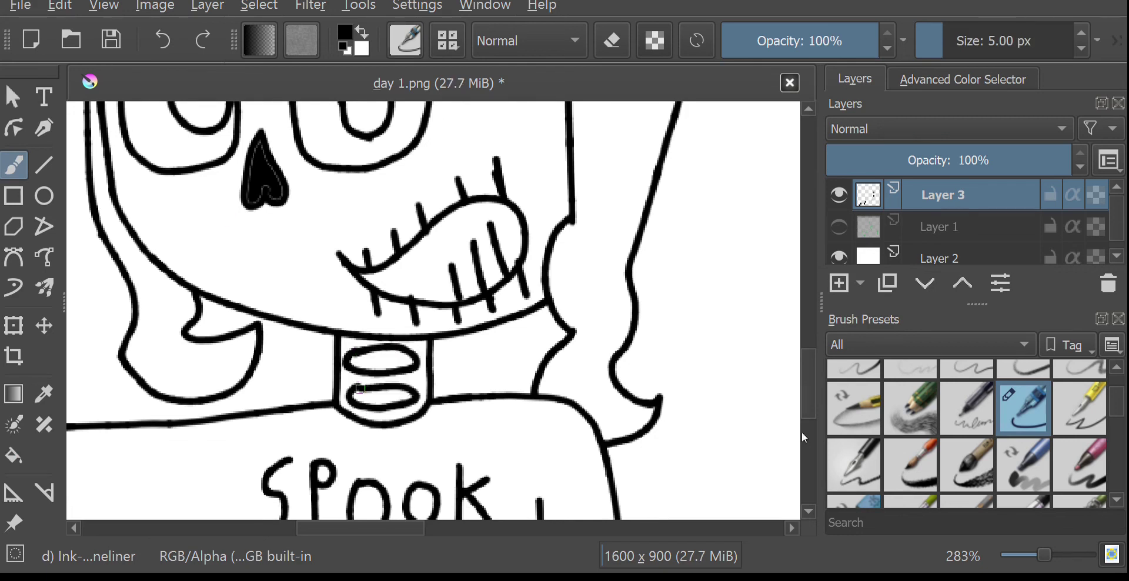
Draw two bone shapes inside the SPOOK character's thumb and a long one in the palm
left_click_drag(808, 398, 808, 412)
left_click_drag(355, 528, 273, 555)
left_click_drag(806, 409, 805, 422)
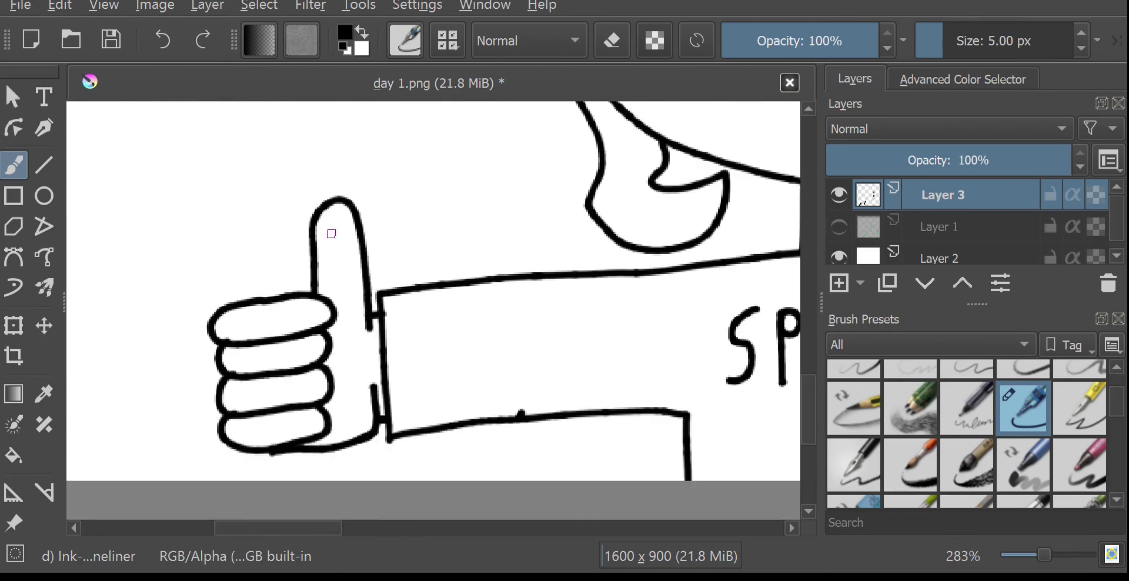
left_click_drag(324, 250, 324, 246)
mouse_move(327, 293)
left_mouse_down()
mouse_move(350, 313)
mouse_move(360, 385)
left_mouse_up()
key("ctrl+z")
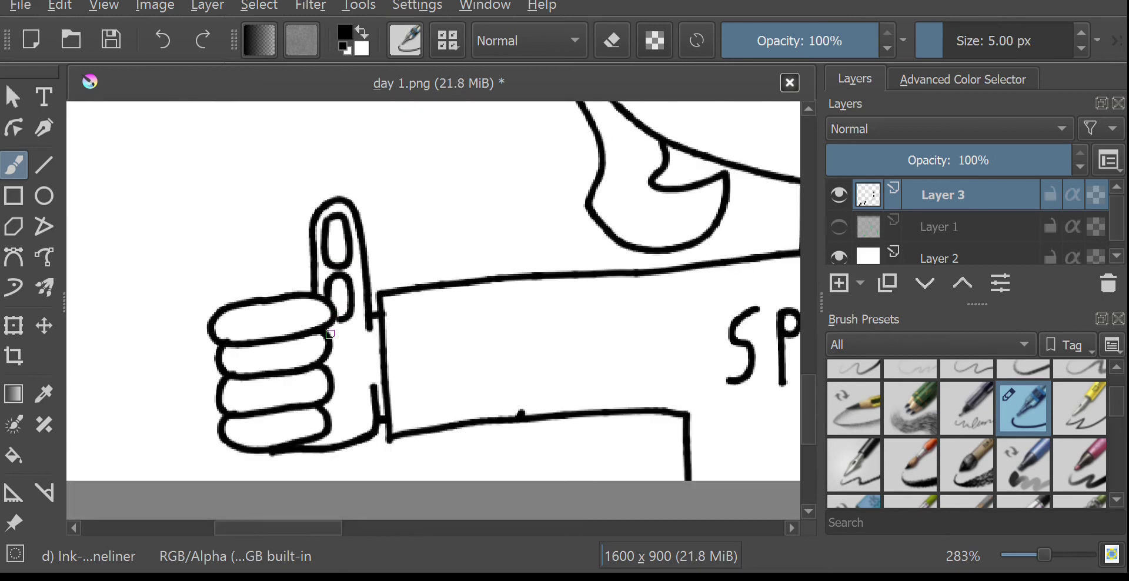
left_click_drag(328, 330, 361, 395)
Draw two oval bones inside each of the SPOOK character's four curled fingers
mouse_move(255, 438)
left_mouse_down()
mouse_move(256, 424)
mouse_move(312, 417)
left_mouse_up()
left_click_drag(235, 393, 314, 381)
left_click_drag(239, 352, 304, 349)
mouse_move(244, 314)
left_mouse_down()
mouse_move(276, 322)
mouse_move(289, 303)
left_mouse_up()
Draw two stacked oval vertebrae inside the tober character's neck
mouse_move(297, 528)
left_mouse_down()
mouse_move(444, 539)
mouse_move(527, 533)
left_mouse_up()
left_click_drag(808, 398, 808, 367)
mouse_move(302, 249)
left_mouse_down()
mouse_move(361, 270)
mouse_move(311, 247)
left_mouse_up()
left_click_drag(312, 288, 317, 283)
Draw bone ovals inside the tober character's thumb and four fingers, plus a long palm bone
mouse_move(461, 533)
left_mouse_down()
mouse_move(542, 531)
mouse_move(527, 532)
left_mouse_up()
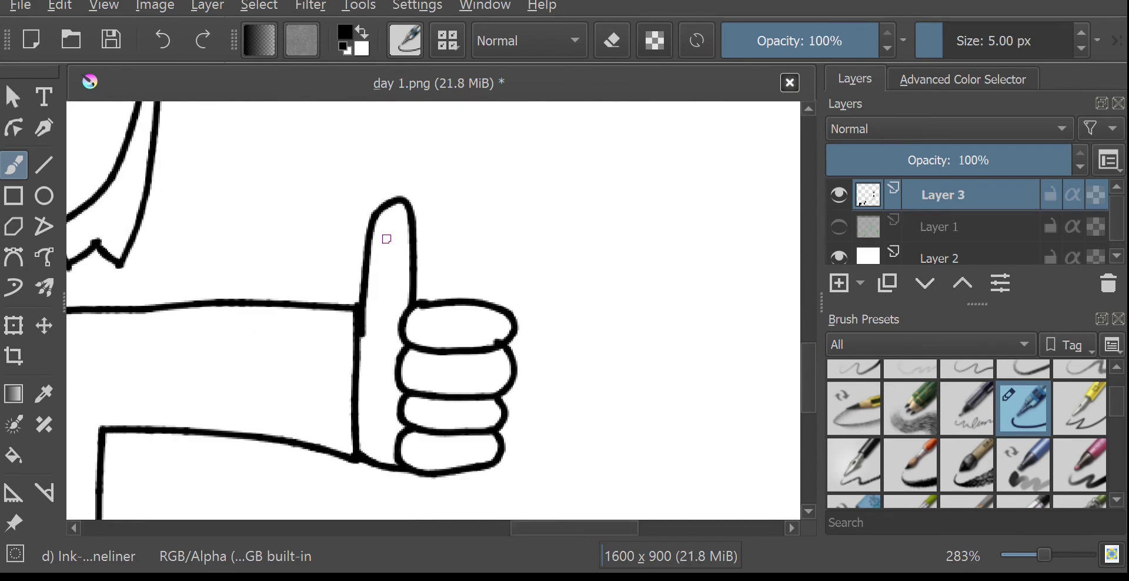
left_click_drag(386, 239, 390, 226)
mouse_move(381, 289)
left_mouse_down()
mouse_move(393, 316)
mouse_move(415, 324)
left_mouse_up()
left_click_drag(471, 318, 466, 320)
left_click_drag(415, 376, 419, 364)
mouse_move(478, 361)
left_mouse_down()
mouse_move(471, 388)
mouse_move(481, 360)
left_mouse_up()
mouse_move(430, 404)
left_mouse_down()
mouse_move(450, 418)
mouse_move(479, 407)
left_mouse_up()
mouse_move(430, 438)
left_mouse_down()
mouse_move(434, 462)
mouse_move(470, 443)
left_mouse_up()
mouse_move(380, 330)
left_mouse_down()
mouse_move(369, 391)
mouse_move(388, 450)
left_mouse_up()
Fill the tober character's nose, neck and thumb area with black, leaving the bone shapes white
left_click_drag(509, 530, 226, 573)
left_click_drag(808, 377, 809, 413)
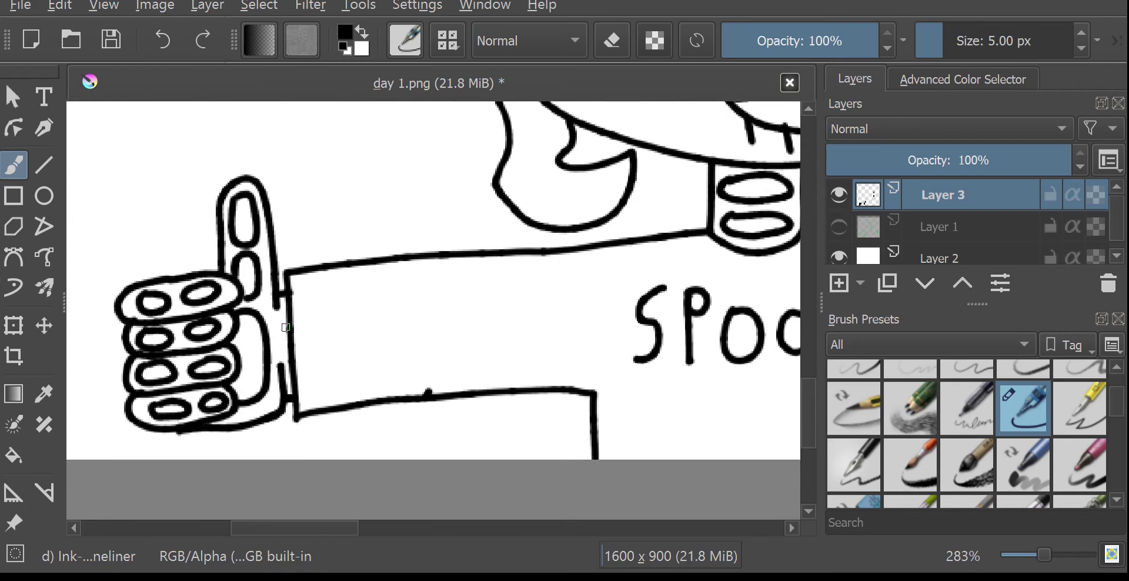
left_click_drag(330, 528, 504, 528)
scroll(469, 298, "down", 5)
scroll(428, 243, "up", 3)
left_click(20, 468)
scroll(504, 282, "up", 5)
left_click(526, 357)
scroll(526, 356, "down", 6)
scroll(694, 376, "up", 5)
scroll(697, 331, "down", 1)
scroll(677, 399, "up", 3)
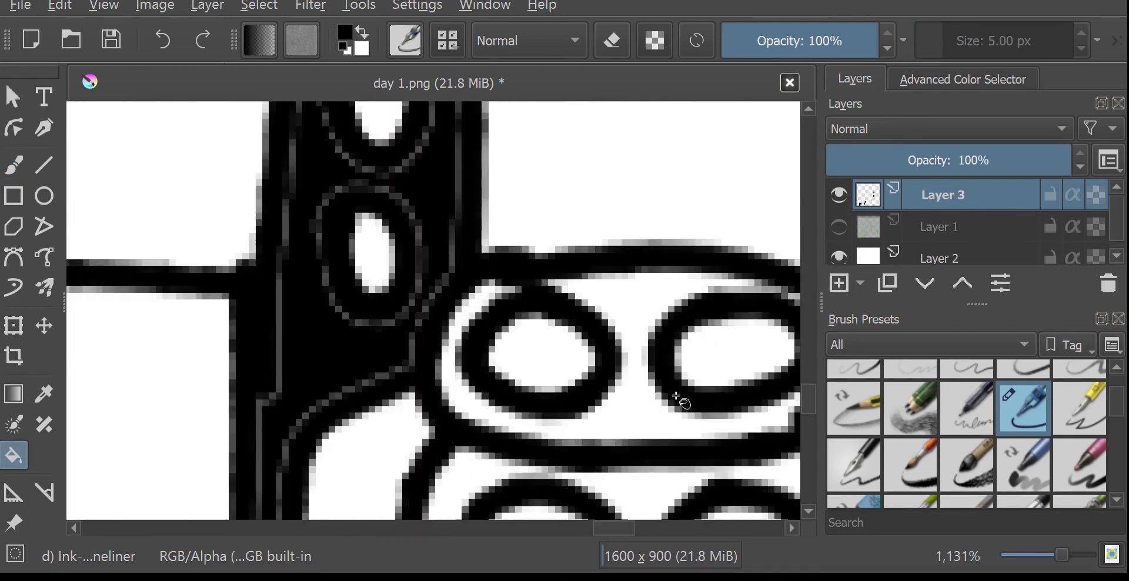
Fill the tober character's curled fingers with black around the white bone ovals
left_click(649, 407)
left_click_drag(809, 409, 781, 417)
left_click(466, 228)
left_click(613, 406)
scroll(684, 499, "down", 8)
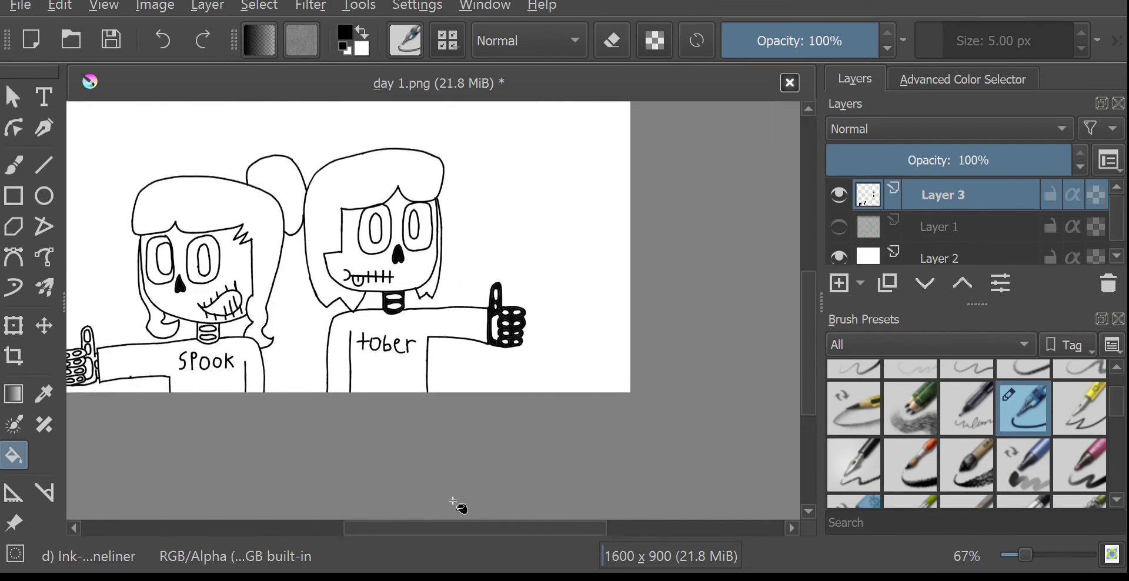
Fill the SPOOK character's thumb, palm, fingers and neck with black around the white bone shapes
scroll(404, 411, "up", 3)
scroll(166, 251, "up", 3)
left_click(209, 252)
left_click(239, 299)
left_click(227, 189)
left_click_drag(809, 471, 810, 453)
left_click(302, 287)
scroll(302, 289, "down", 5)
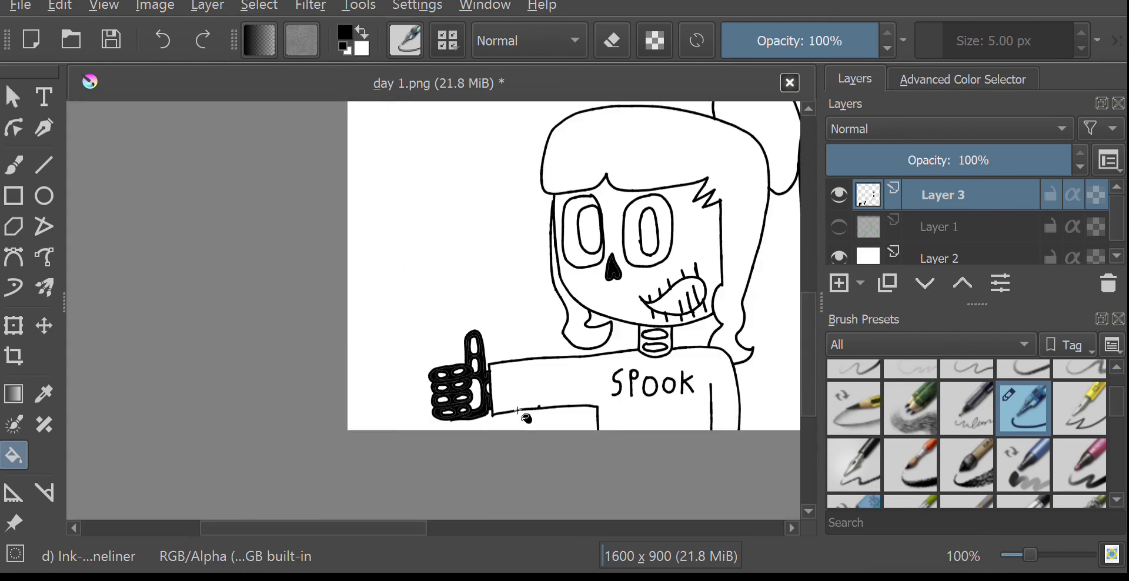
scroll(655, 335, "up", 3)
left_click(534, 388)
Switch to a white brush and paint a gap around the top finger of the SPOOK character's hand
left_click_drag(387, 529, 301, 529)
left_click_drag(814, 379, 813, 397)
left_click(14, 166)
left_click(962, 79)
left_click(923, 202)
scroll(633, 356, "up", 3)
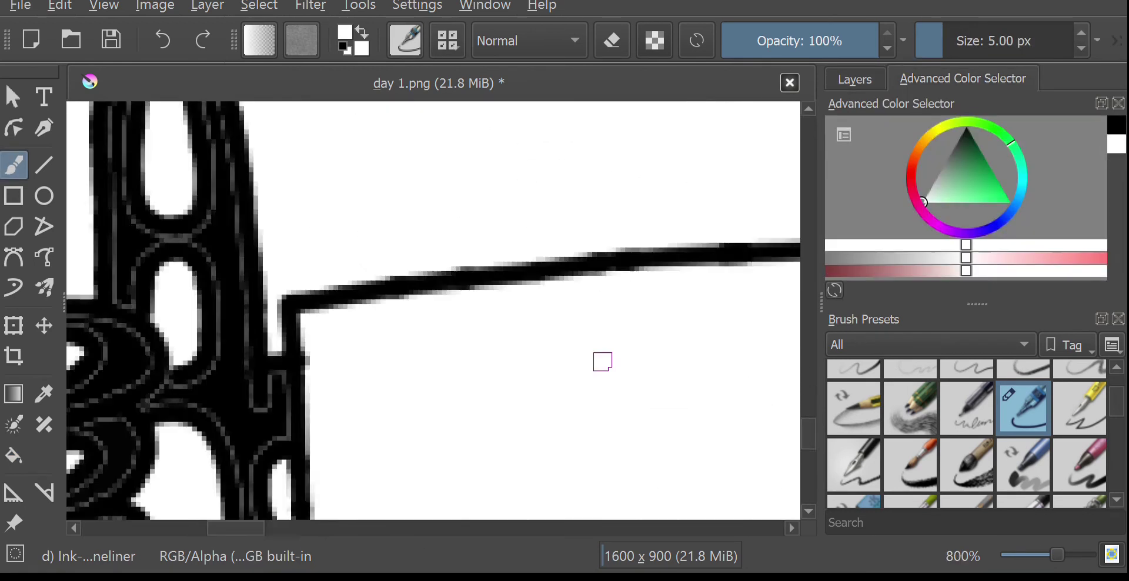
scroll(603, 360, "down", 2)
left_click_drag(285, 528, 276, 528)
mouse_move(276, 408)
left_mouse_down()
mouse_move(430, 378)
mouse_move(389, 326)
left_mouse_up()
scroll(796, 317, "down", 3)
Paint white gaps between the remaining SPOOK fingers and between the fingers and the palm
mouse_move(281, 348)
left_mouse_down()
mouse_move(406, 339)
mouse_move(422, 283)
left_mouse_up()
left_click_drag(316, 362, 346, 399)
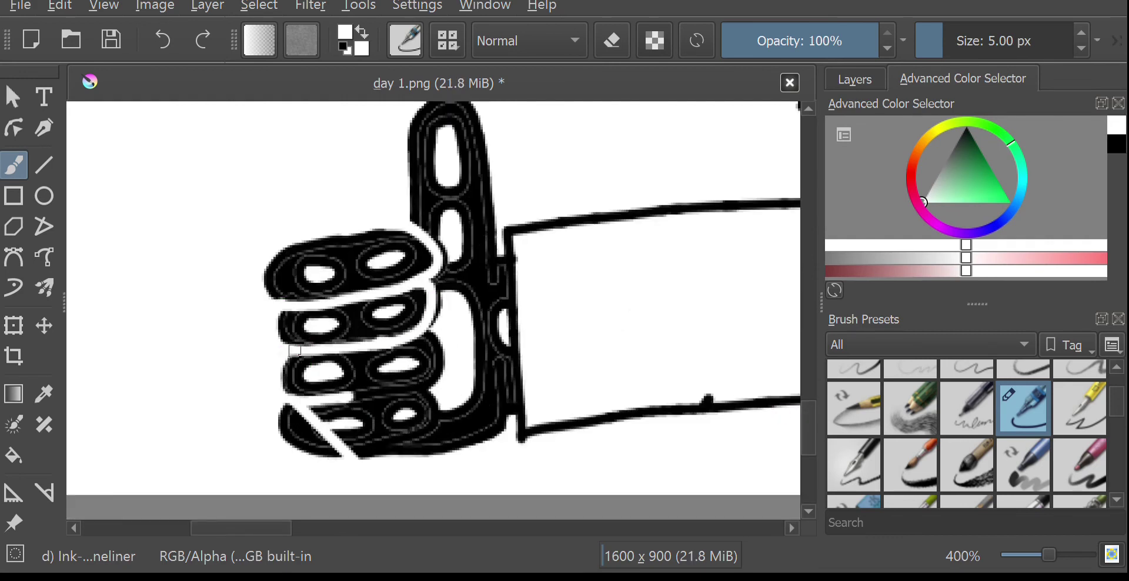
key("ctrl+z")
left_click_drag(280, 353, 381, 400)
key("ctrl+z")
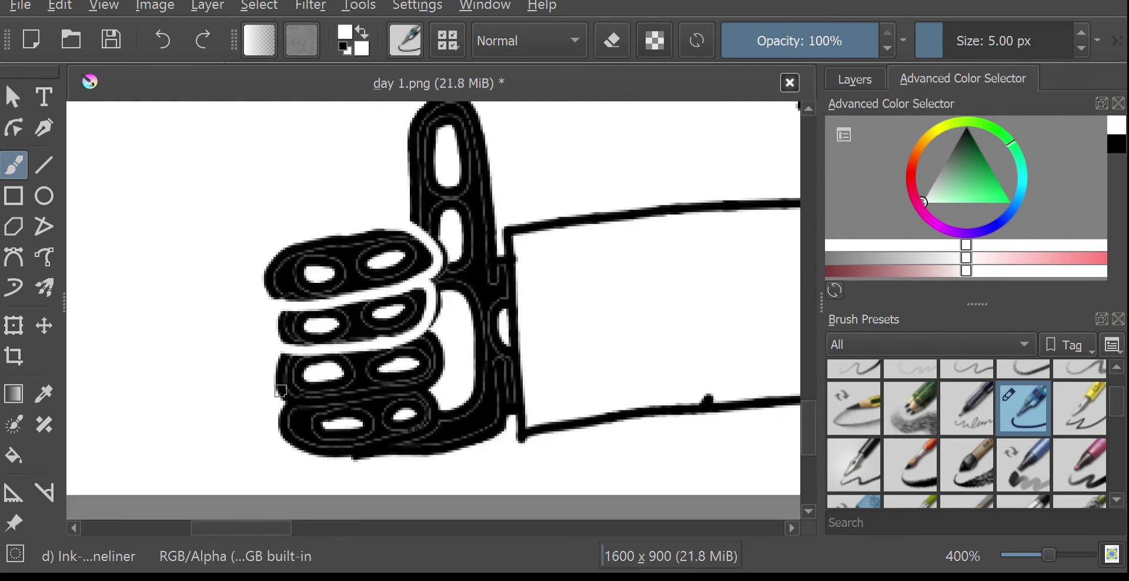
mouse_move(281, 390)
left_mouse_down()
mouse_move(429, 333)
mouse_move(439, 406)
mouse_move(349, 462)
left_mouse_up()
key("ctrl+z")
mouse_move(420, 434)
left_mouse_down()
mouse_move(349, 460)
mouse_move(417, 443)
mouse_move(435, 391)
left_mouse_up()
key("ctrl+z")
Switch back to black and thicken the upper and lower edges of the SPOOK hand's top finger
key("x")
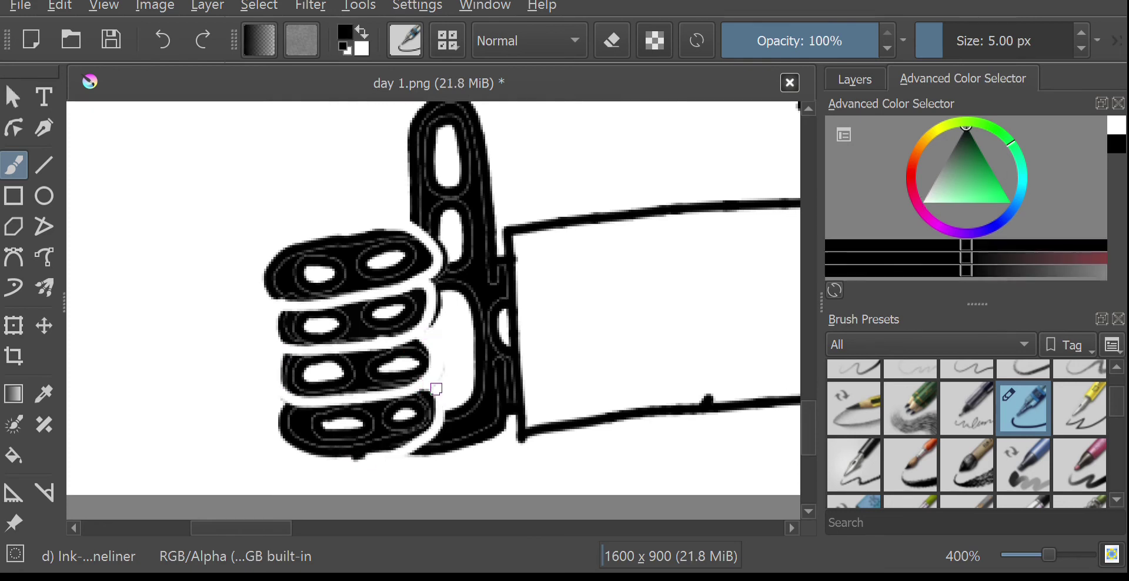
left_click_drag(387, 229, 431, 264)
left_click_drag(276, 299, 405, 283)
key("ctrl+z")
left_click_drag(279, 297, 414, 275)
Thicken the upper edge of the SPOOK hand's second finger in black
left_click_drag(288, 313, 391, 293)
key("ctrl+z")
left_click_drag(283, 313, 374, 292)
key("ctrl+z")
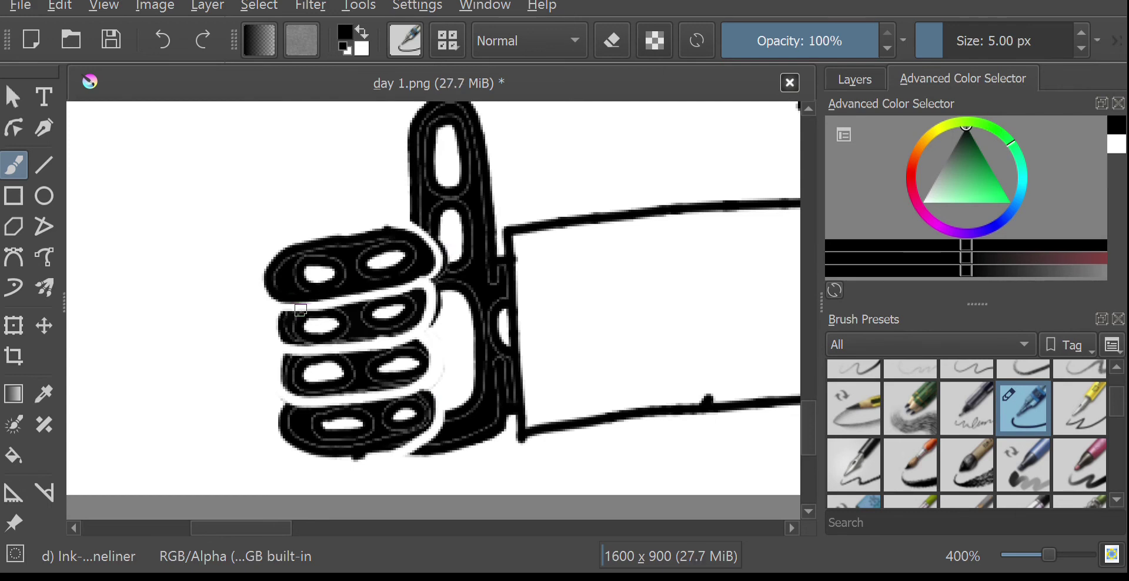
left_click_drag(287, 312, 421, 290)
Touch up the SPOOK hand's two lower fingers, bottom palm edge, thumb base and inner palm edge in black
left_click_drag(288, 361, 477, 341)
key("ctrl+z")
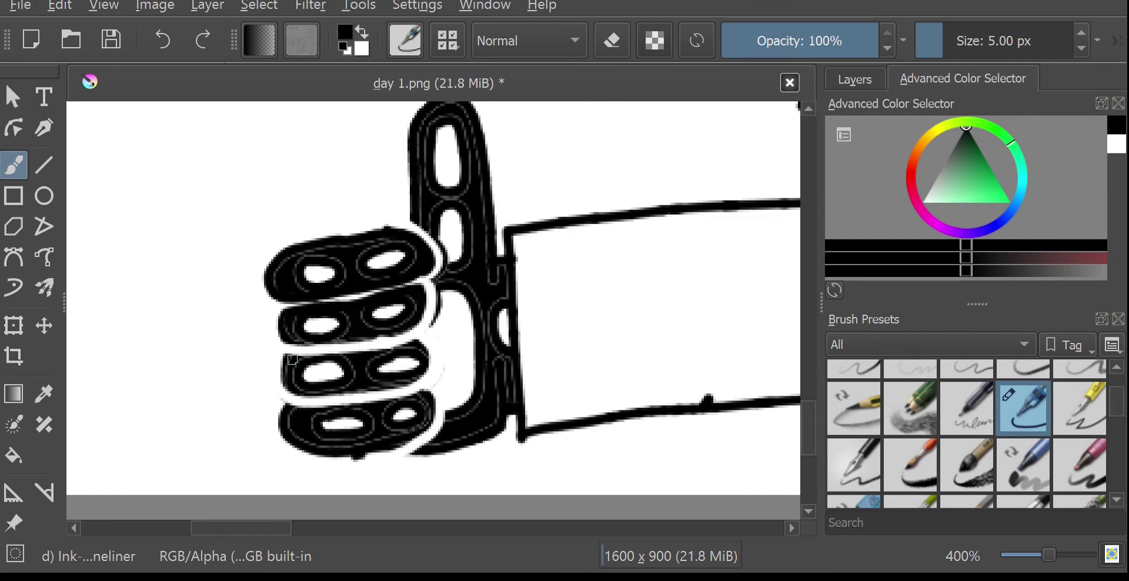
left_click_drag(328, 356, 393, 389)
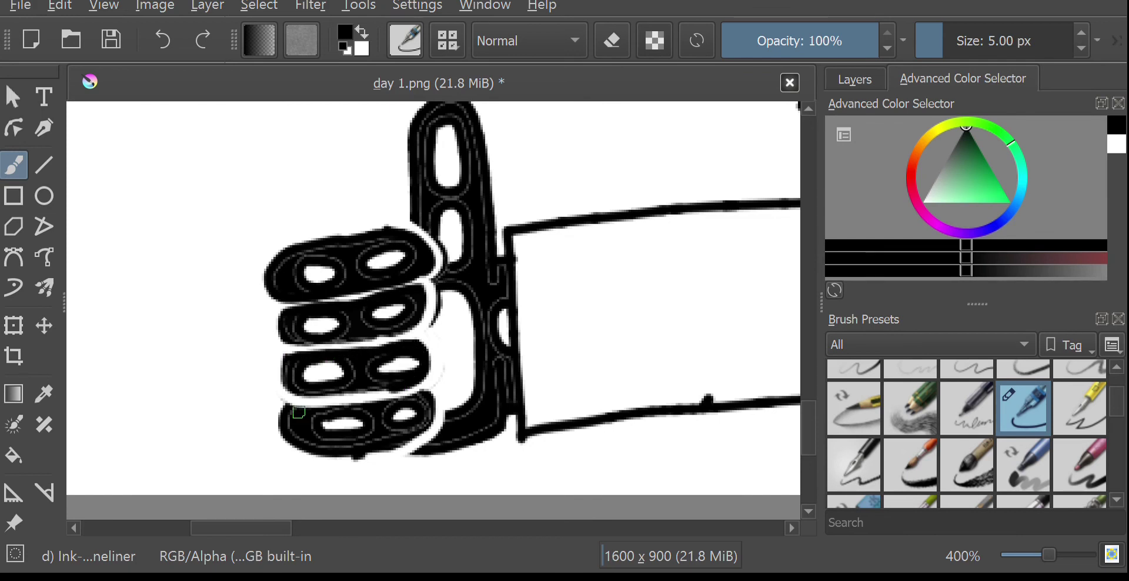
left_click_drag(299, 412, 396, 402)
left_click_drag(433, 436, 388, 454)
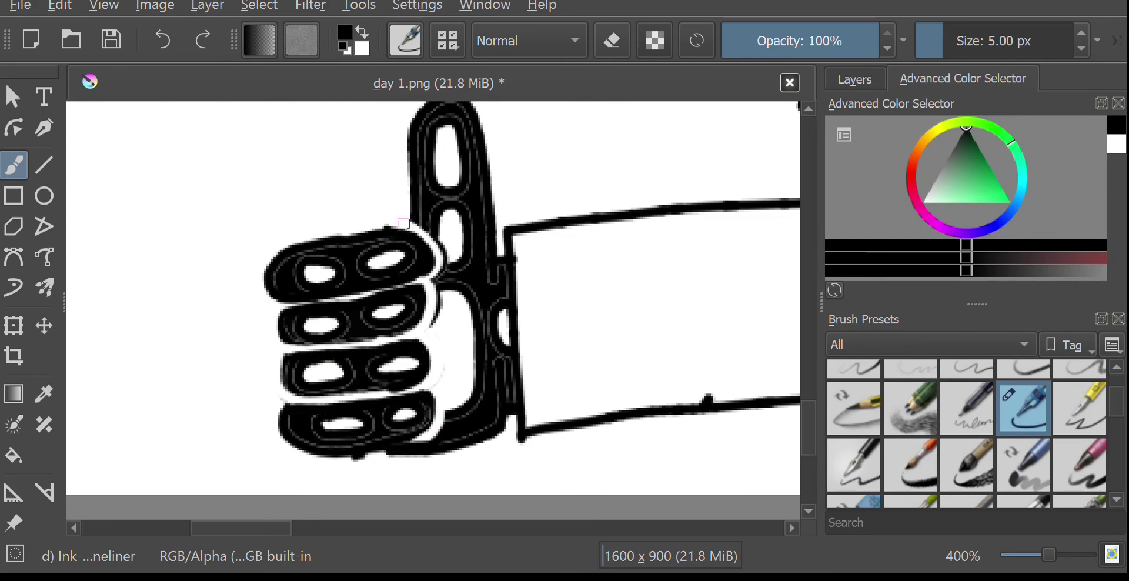
left_click_drag(376, 228, 415, 217)
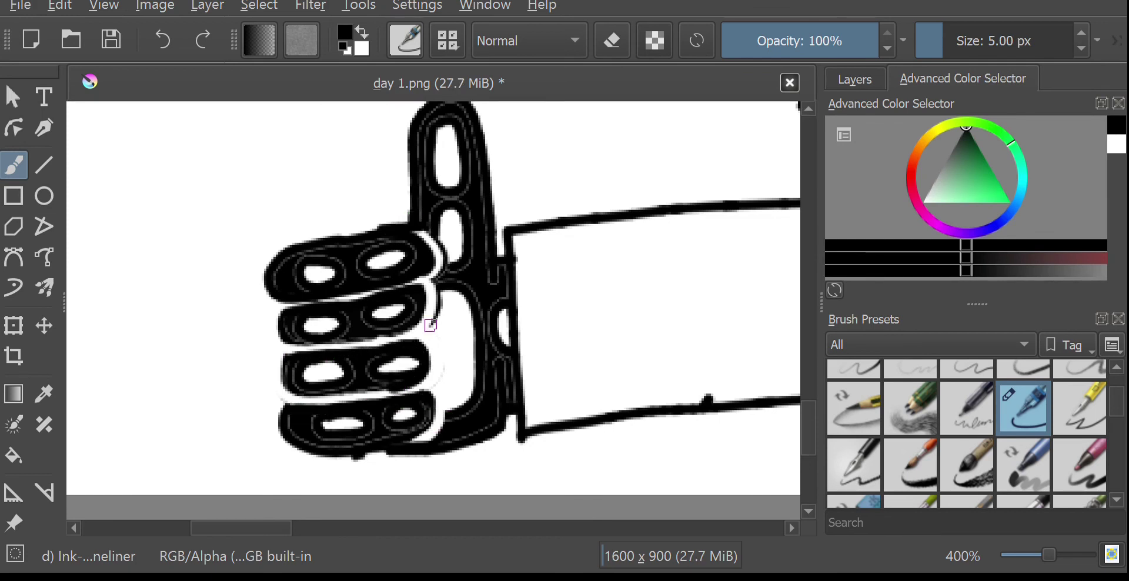
left_click_drag(439, 290, 452, 415)
Paint white gaps between the tober character's four fingers and between the fingers and the palm
scroll(453, 405, "down", 6)
scroll(512, 311, "up", 7)
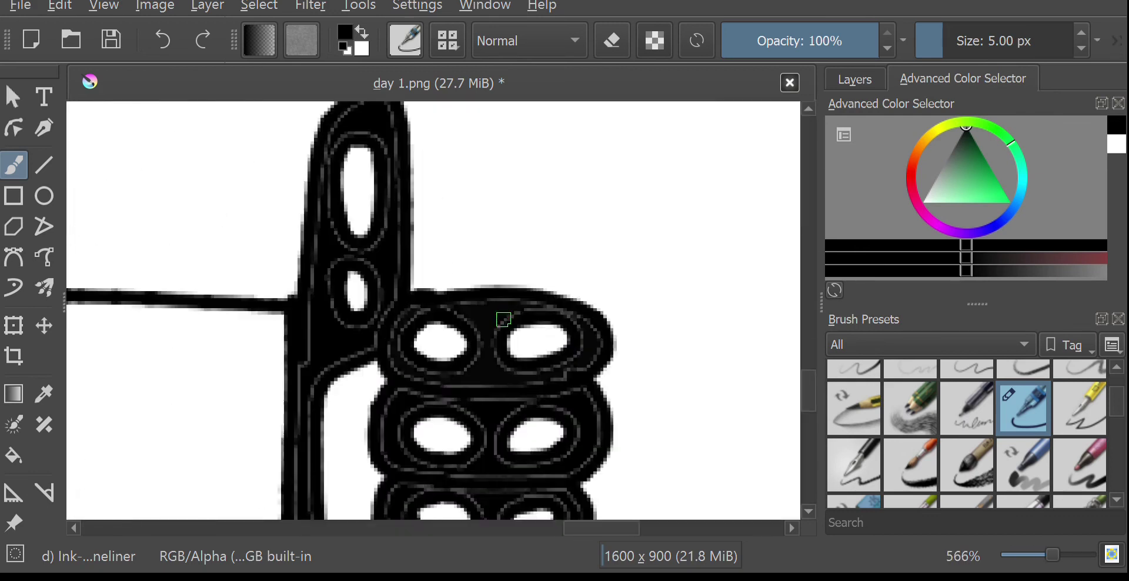
scroll(504, 319, "down", 3)
key("x")
mouse_move(420, 115)
left_mouse_down()
mouse_move(395, 140)
mouse_move(415, 222)
mouse_move(519, 228)
mouse_move(622, 190)
left_mouse_up()
mouse_move(396, 219)
left_mouse_down()
mouse_move(390, 307)
mouse_move(553, 309)
mouse_move(383, 297)
mouse_move(591, 307)
left_mouse_up()
key("ctrl+z")
mouse_move(397, 321)
left_mouse_down()
mouse_move(562, 383)
mouse_move(588, 381)
left_mouse_up()
left_click_drag(394, 387, 495, 489)
Redraw the tober character's palm edge beside the fingers in black
key("x")
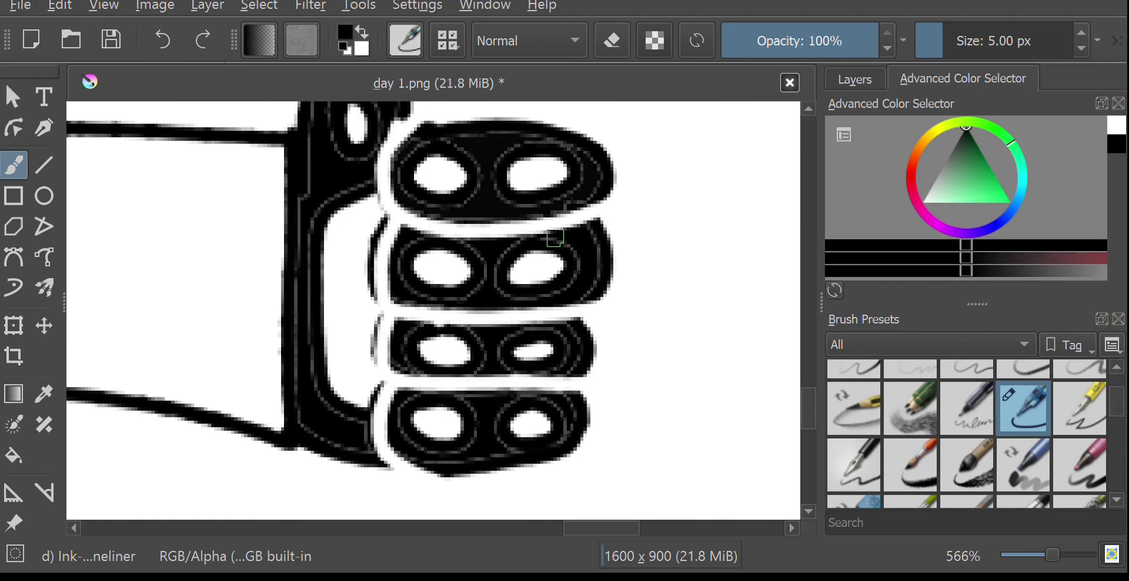
mouse_move(393, 215)
left_mouse_down()
mouse_move(376, 246)
mouse_move(377, 445)
mouse_move(402, 474)
left_mouse_up()
scroll(462, 319, "down", 2)
scroll(394, 344, "up", 2)
scroll(423, 429, "down", 6)
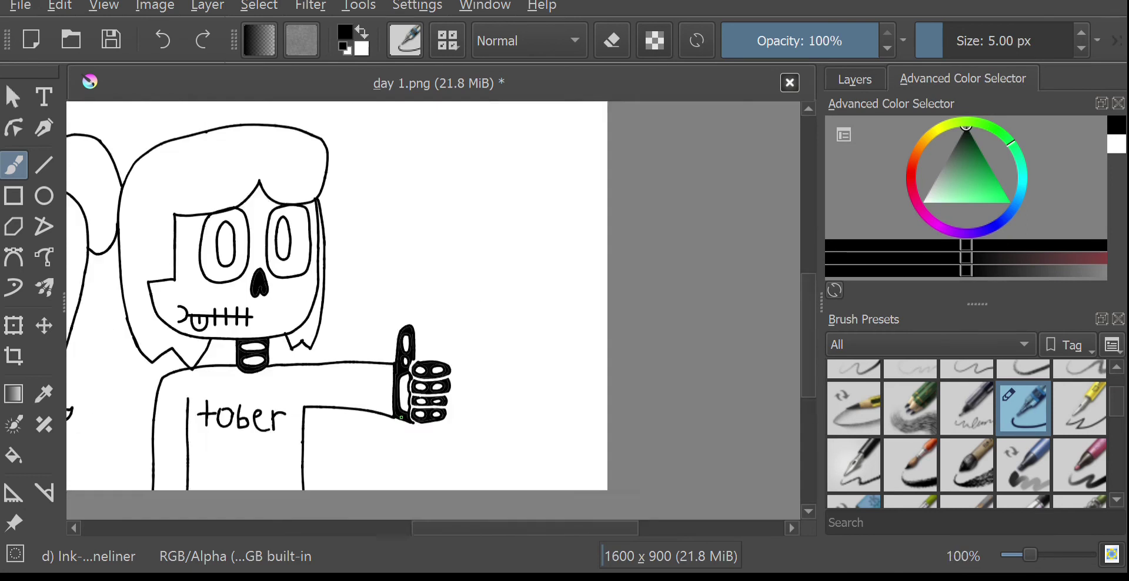
Fill the eye sockets around the white pupils of both characters with black
left_click_drag(444, 535, 390, 539)
left_click(2, 462)
scroll(331, 330, "up", 4)
left_click(229, 368)
left_click(392, 339)
scroll(392, 339, "down", 4)
scroll(574, 306, "up", 5)
left_click(623, 318)
scroll(759, 362, "down", 5)
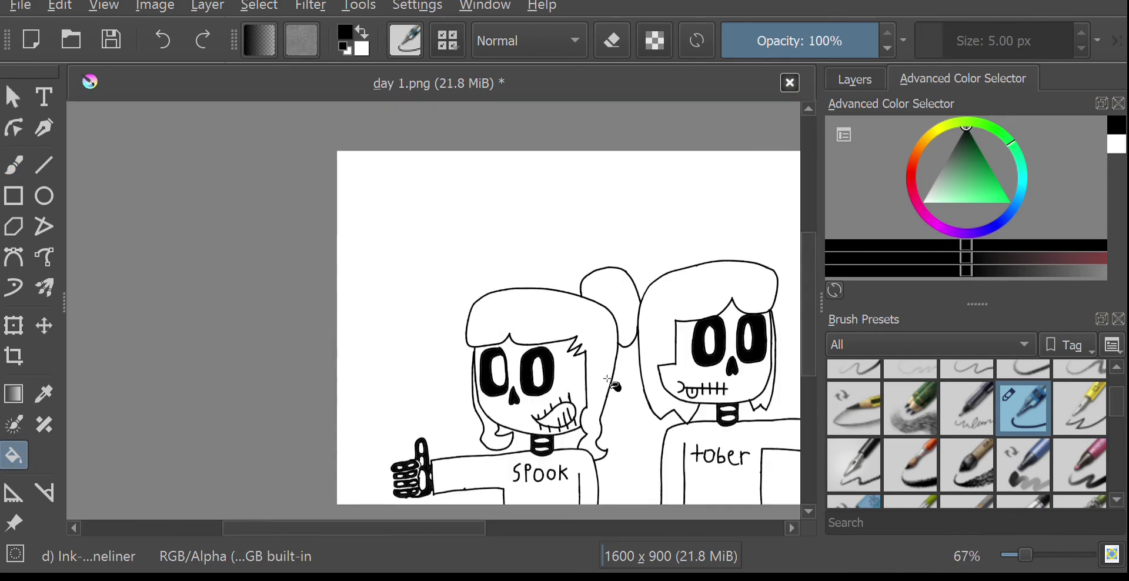
Fill the SPOOK character's shirt and sleeve with black
scroll(506, 458, "up", 2)
scroll(547, 426, "up", 2)
left_click(547, 427)
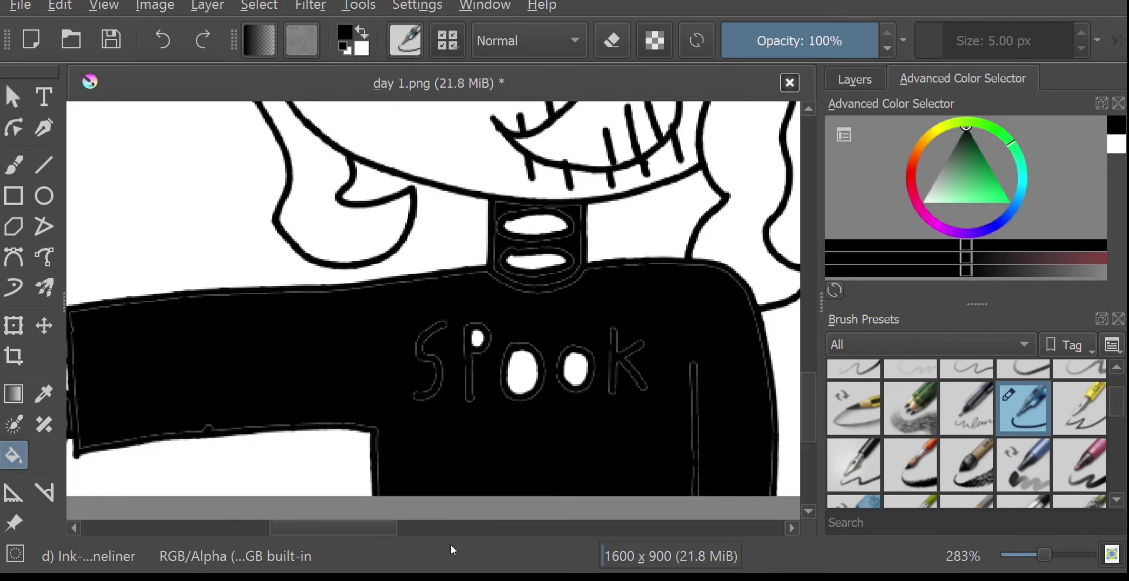
Paint a white gap between the SPOOK character's hand and sleeve cuff, and paint out the black stub below the wrist
left_click_drag(379, 531, 340, 553)
left_click(13, 165)
left_click(923, 202)
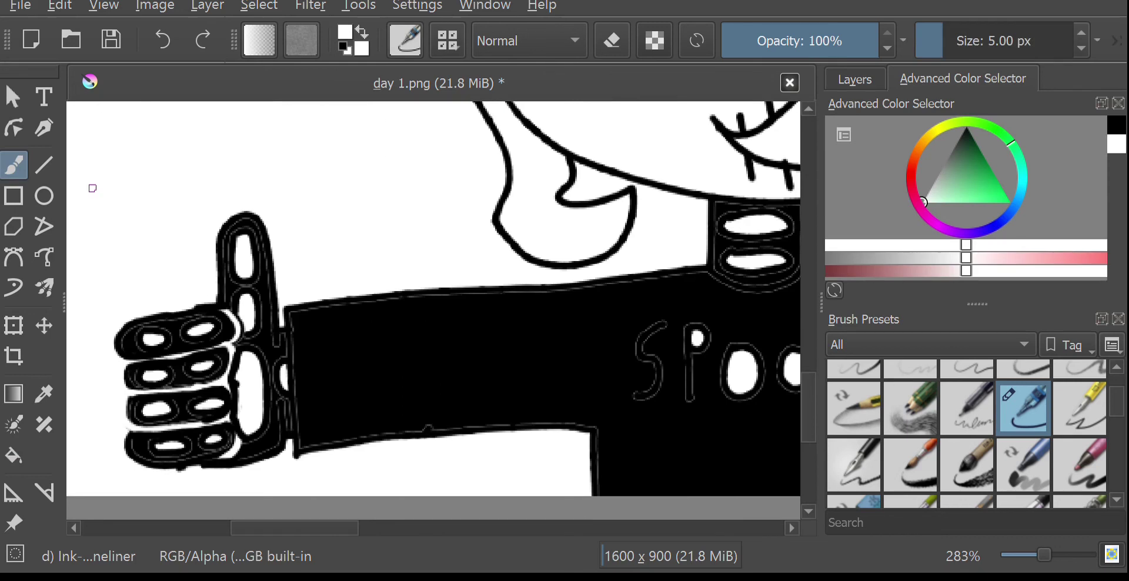
left_click_drag(287, 318, 296, 423)
left_click_drag(289, 385, 293, 453)
key("x")
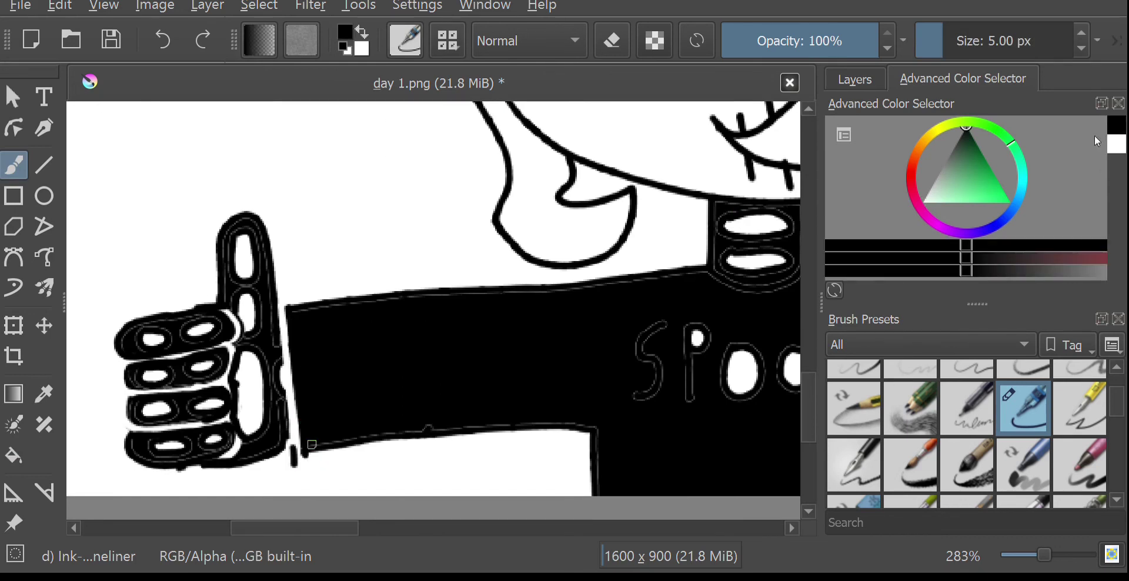
key("x")
left_click_drag(294, 449, 295, 469)
Touch up the wrist edge of the SPOOK character's palm in black
key("x")
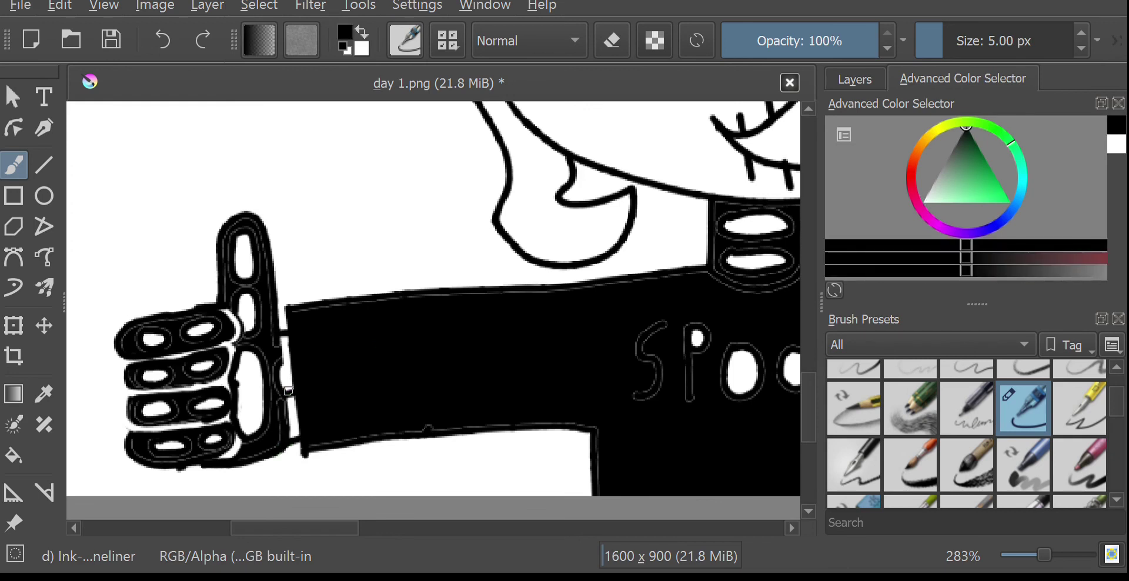
left_click_drag(284, 345, 284, 334)
left_click_drag(291, 425, 287, 395)
Fill the white insides of the P and both O letters on the SPOOK shirt with black
scroll(340, 368, "down", 4)
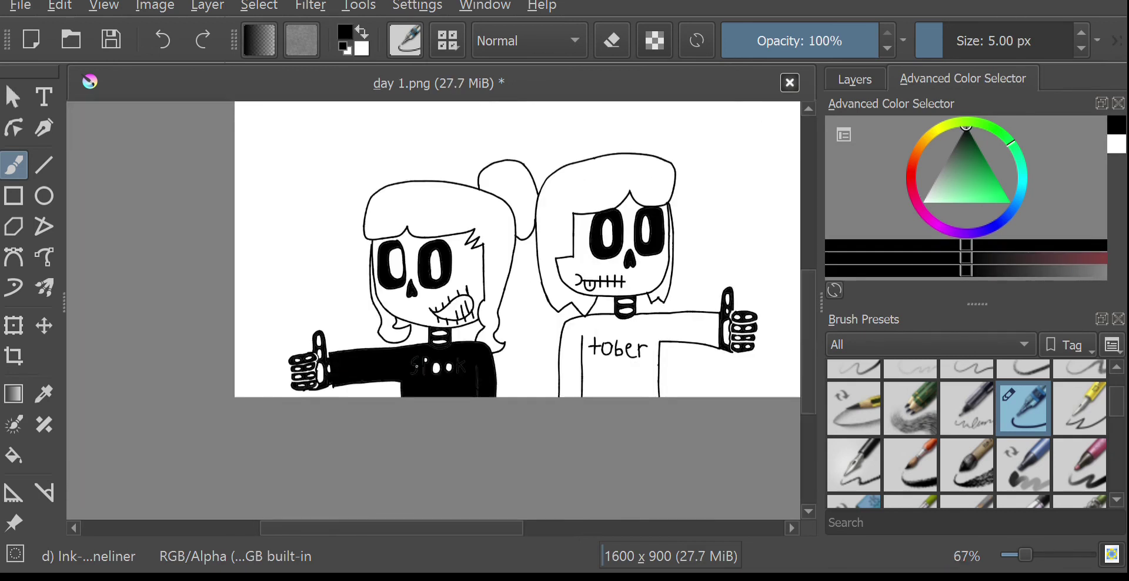
scroll(401, 388, "up", 4)
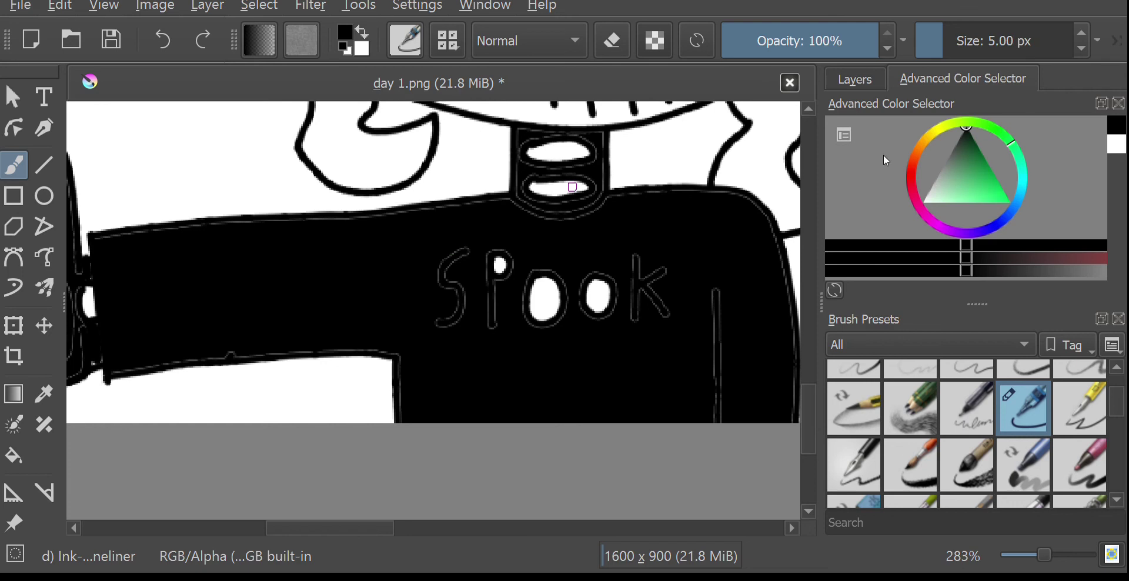
key("f")
left_click(601, 292)
Trace the letters SPOOK on the black shirt in white
key("x")
key("b")
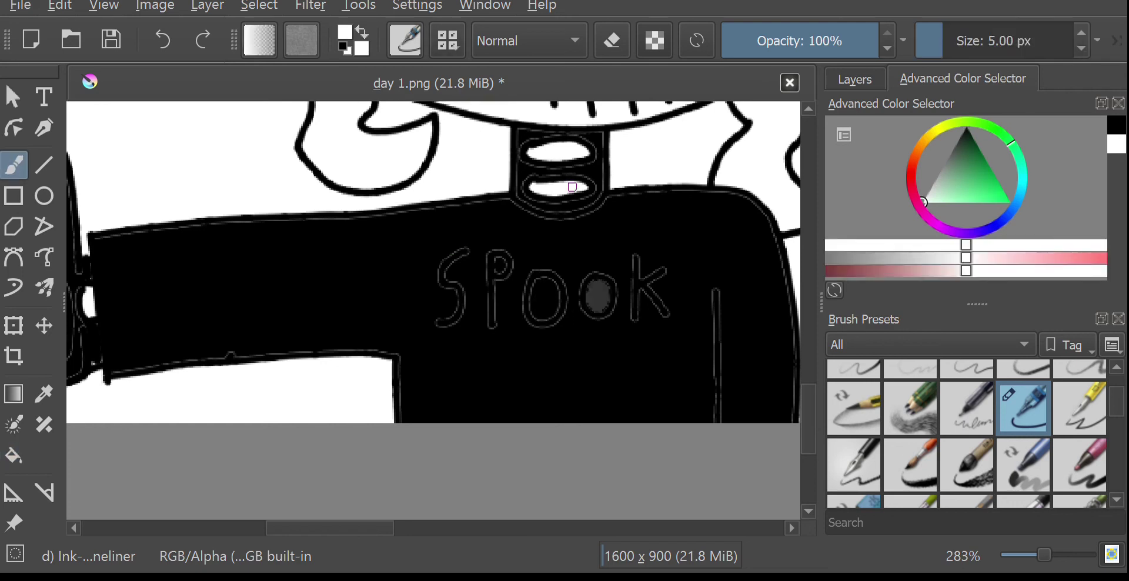
left_click_drag(447, 259, 432, 319)
left_click_drag(488, 256, 487, 323)
mouse_move(547, 270)
left_mouse_down()
mouse_move(597, 276)
mouse_move(599, 296)
left_mouse_up()
key("x")
key("x")
left_click_drag(636, 254, 636, 321)
mouse_move(663, 267)
left_mouse_down()
mouse_move(641, 288)
mouse_move(667, 315)
left_mouse_up()
Fill both characters' hair, including the ponytail and side strands, with black
scroll(607, 306, "down", 3)
left_click_drag(438, 527, 534, 534)
left_click_drag(807, 392, 801, 349)
key("f")
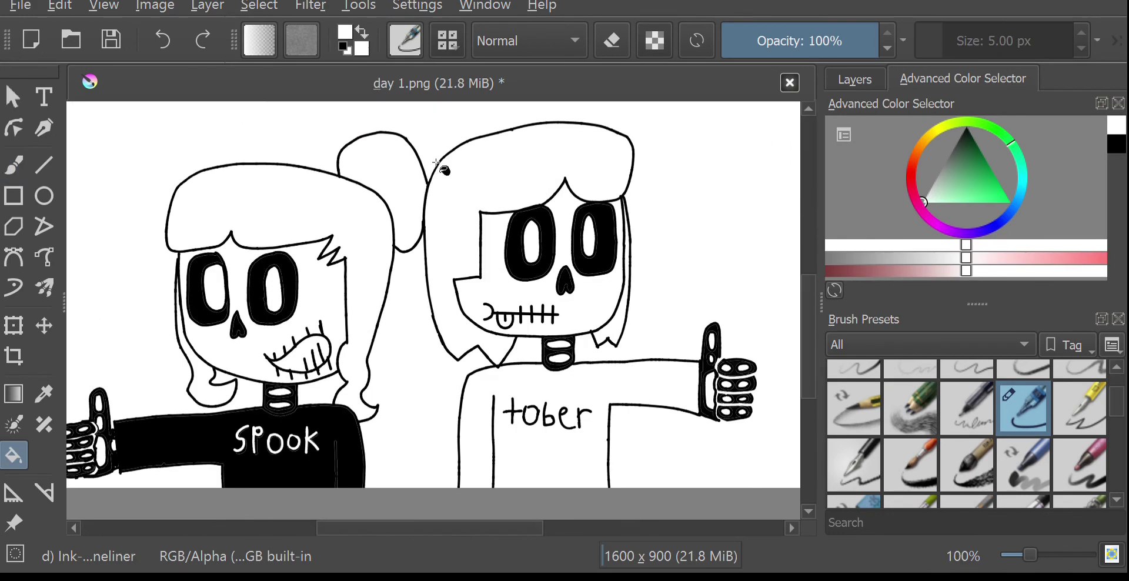
key("x")
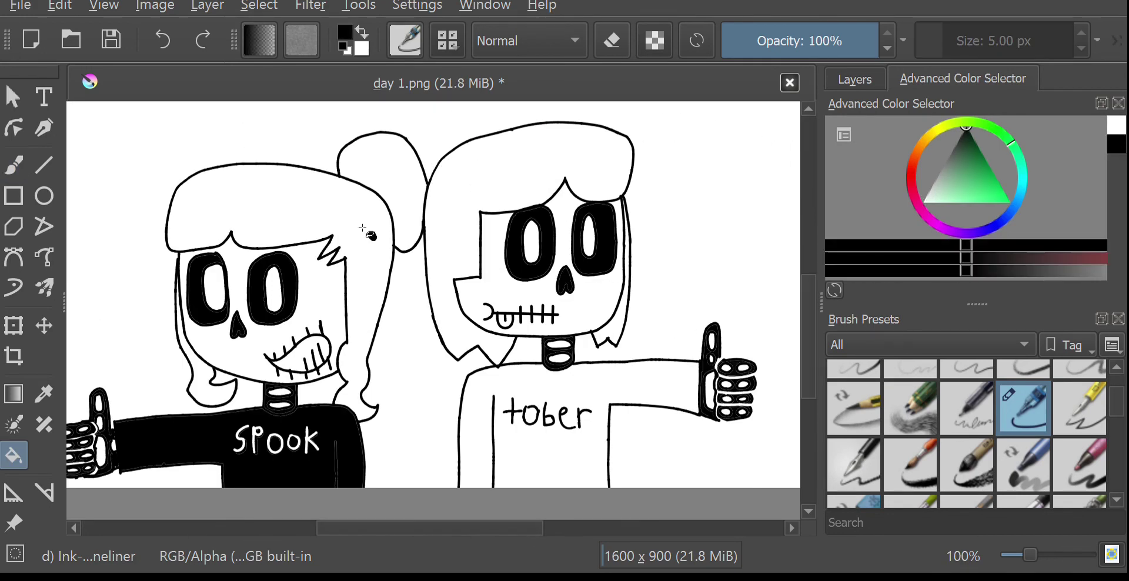
left_click(373, 198)
left_click(390, 179)
left_click(461, 213)
key("minus")
scroll(488, 343, "up", 4)
left_click(489, 395)
scroll(490, 391, "down", 4)
Fill the tober character's shirt, sleeve and the insides of the shirt letters with black
left_click_drag(803, 358, 803, 389)
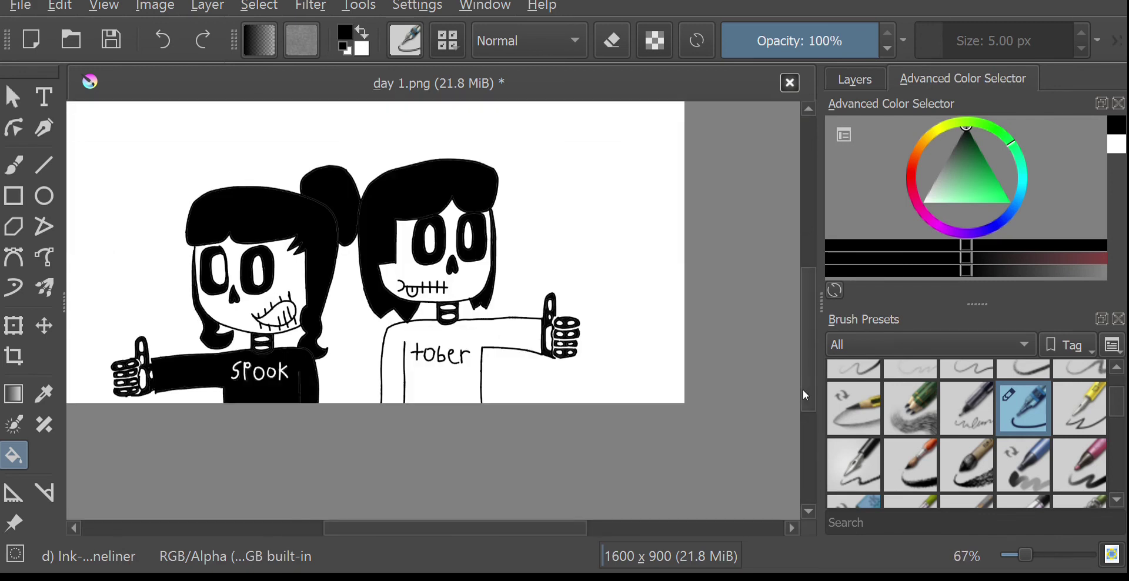
left_click(453, 371)
scroll(453, 382, "up", 5)
left_click(383, 311)
scroll(454, 290, "up", 2)
scroll(404, 263, "up", 6)
left_click(403, 262)
Trace the letters tober on the black shirt in white
scroll(403, 262, "down", 6)
left_click(923, 202)
mouse_move(501, 528)
left_mouse_down()
mouse_move(449, 543)
mouse_move(485, 529)
left_mouse_up()
key("b")
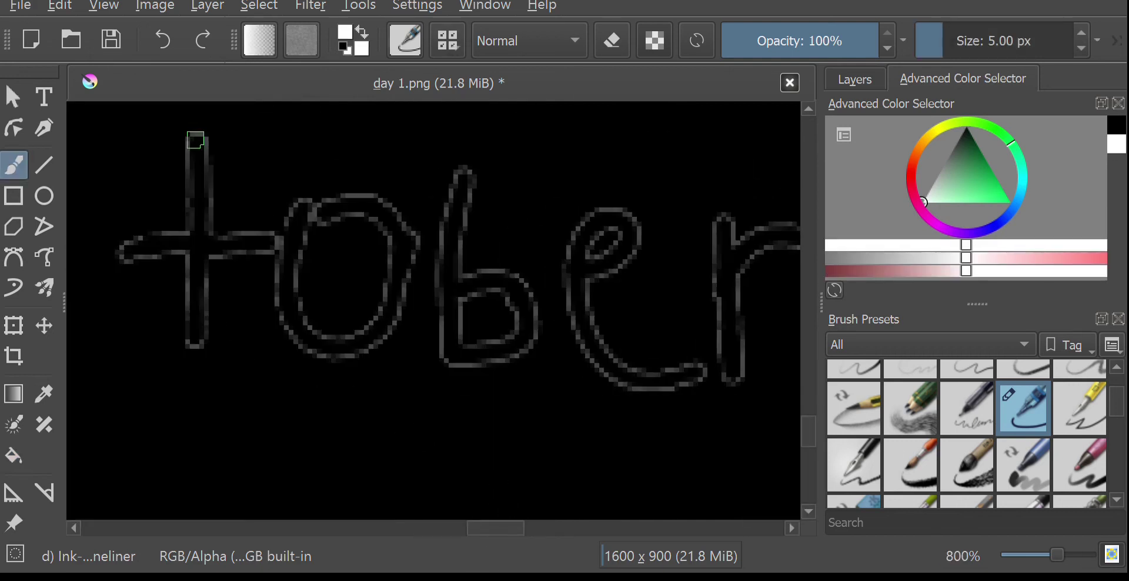
left_click_drag(194, 134, 195, 324)
left_click_drag(117, 249, 261, 241)
mouse_move(328, 199)
left_mouse_down()
mouse_move(300, 328)
mouse_move(329, 199)
left_mouse_up()
mouse_move(456, 163)
left_mouse_down()
mouse_move(477, 277)
mouse_move(462, 275)
left_mouse_up()
mouse_move(579, 271)
left_mouse_down()
mouse_move(569, 312)
mouse_move(644, 372)
left_mouse_up()
mouse_move(481, 528)
left_mouse_down()
mouse_move(531, 539)
mouse_move(494, 538)
left_mouse_up()
left_click_drag(558, 218, 558, 371)
left_click_drag(564, 256, 646, 240)
Paint white gaps around the lower necks of both characters to separate them from the black shirts
scroll(612, 268, "down", 9)
scroll(515, 280, "up", 6)
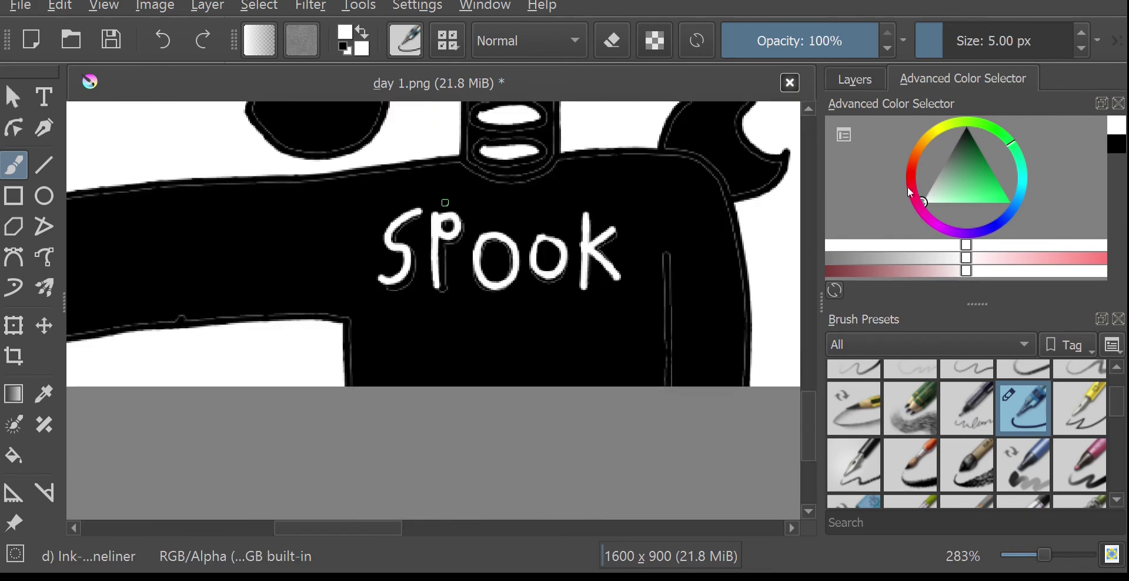
scroll(476, 156, "down", 5)
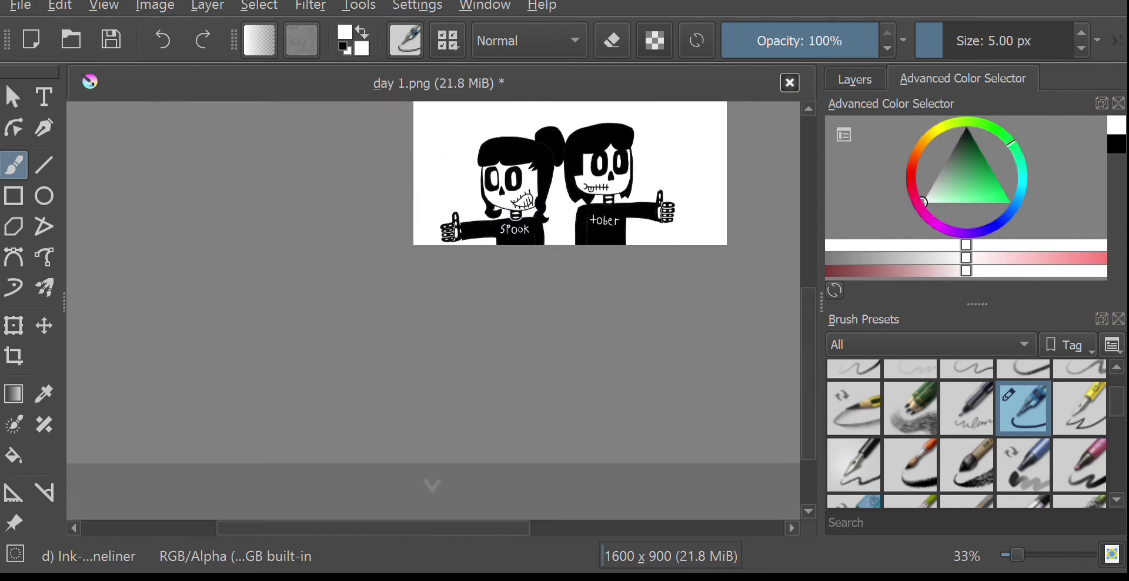
scroll(606, 211, "up", 5)
scroll(406, 245, "up", 1)
scroll(406, 245, "down", 6)
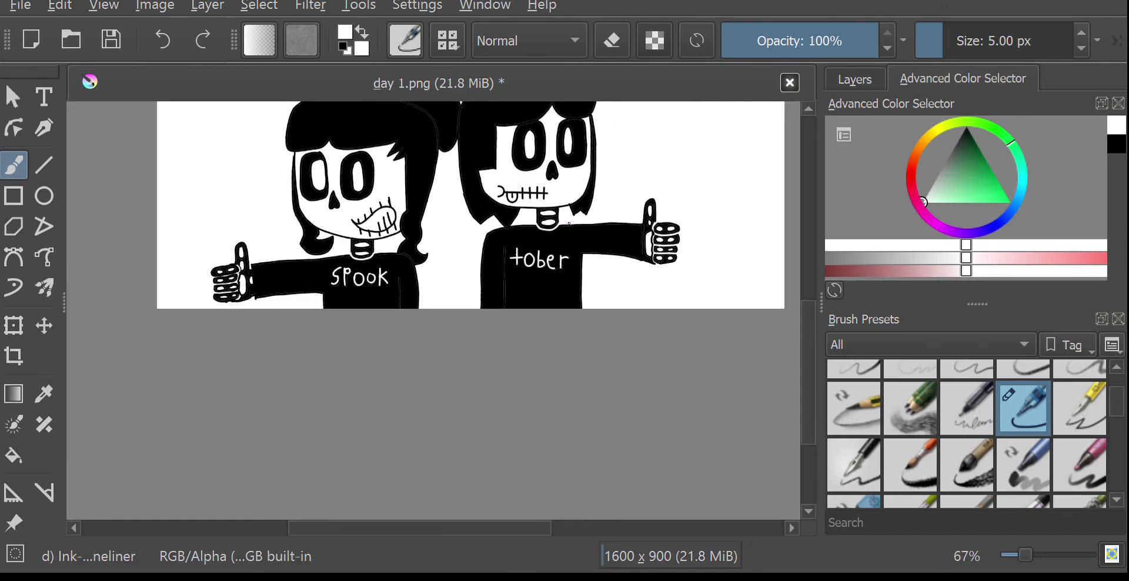
Paint white gaps between the hands and sleeve cuffs of the tober and SPOOK characters
scroll(535, 224, "up", 5)
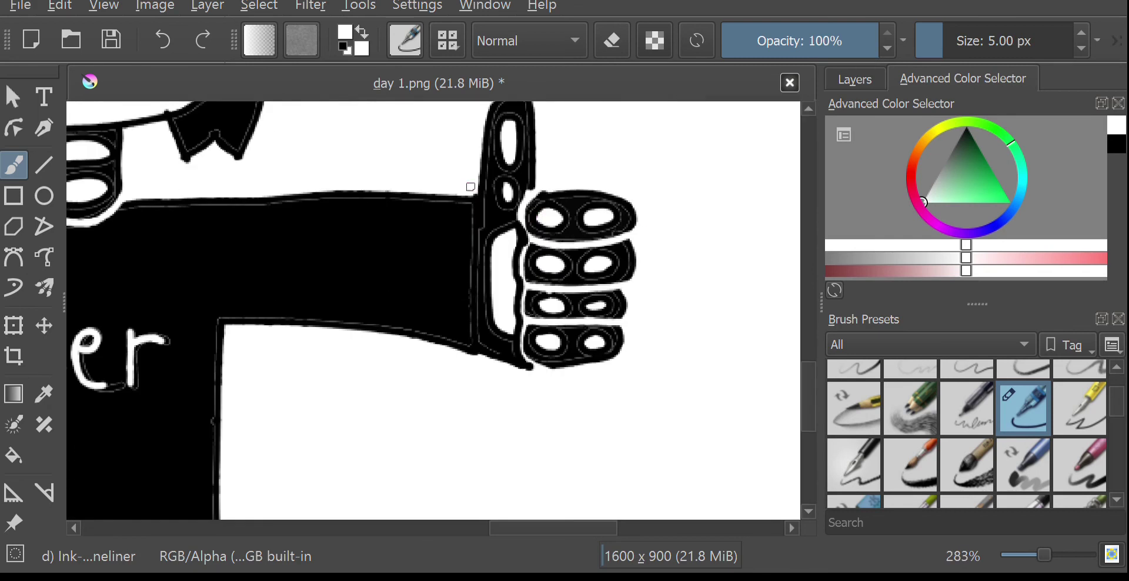
scroll(478, 367, "down", 4)
scroll(368, 237, "up", 5)
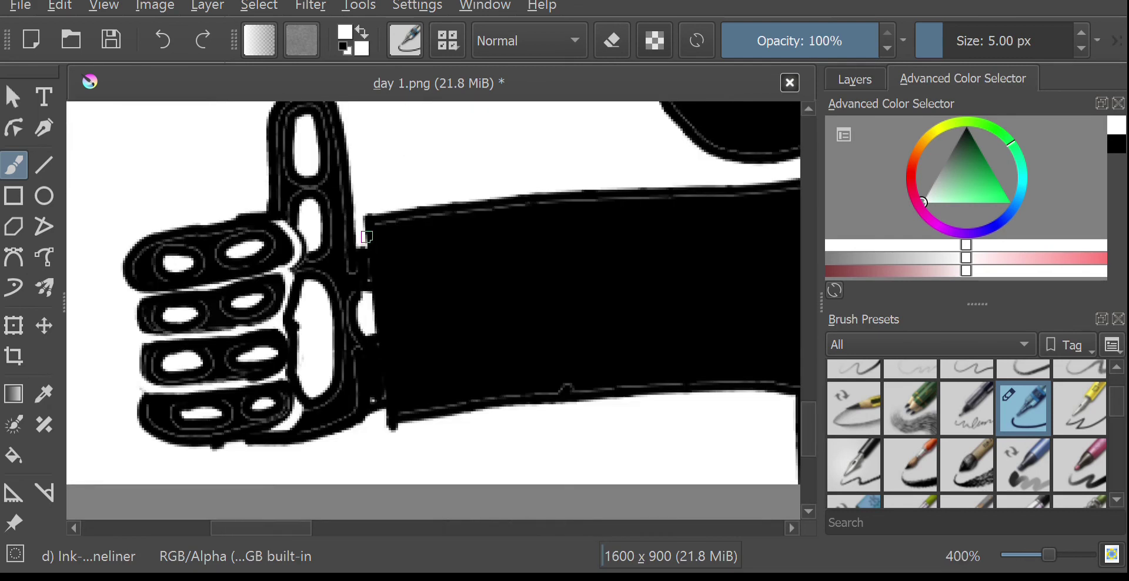
scroll(524, 345, "down", 6)
scroll(590, 402, "up", 3)
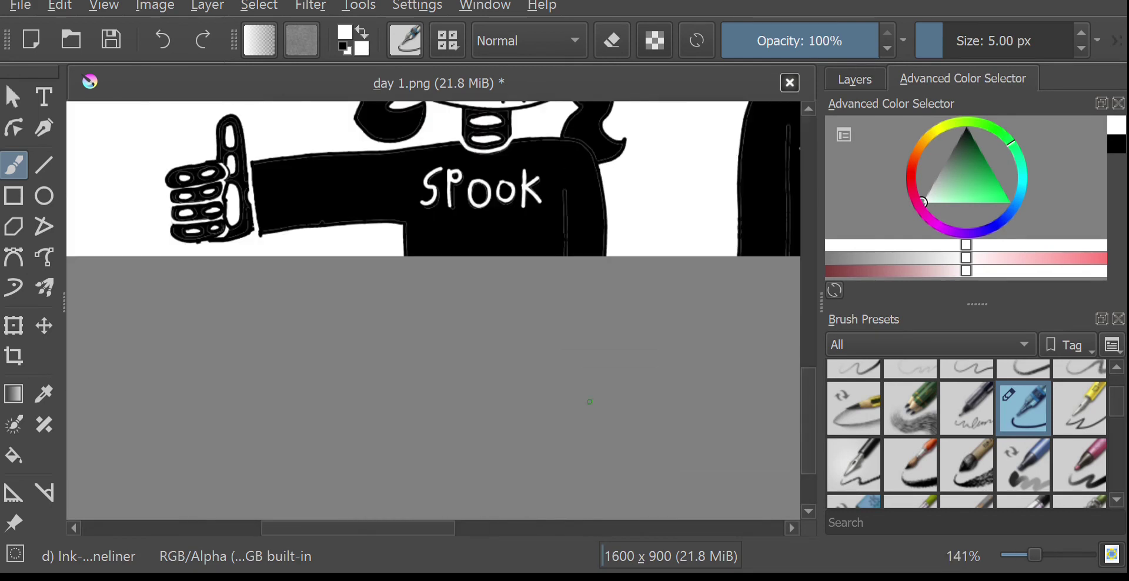
Paint white gaps between the jawline and the top of the neck on both characters
scroll(514, 329, "up", 4)
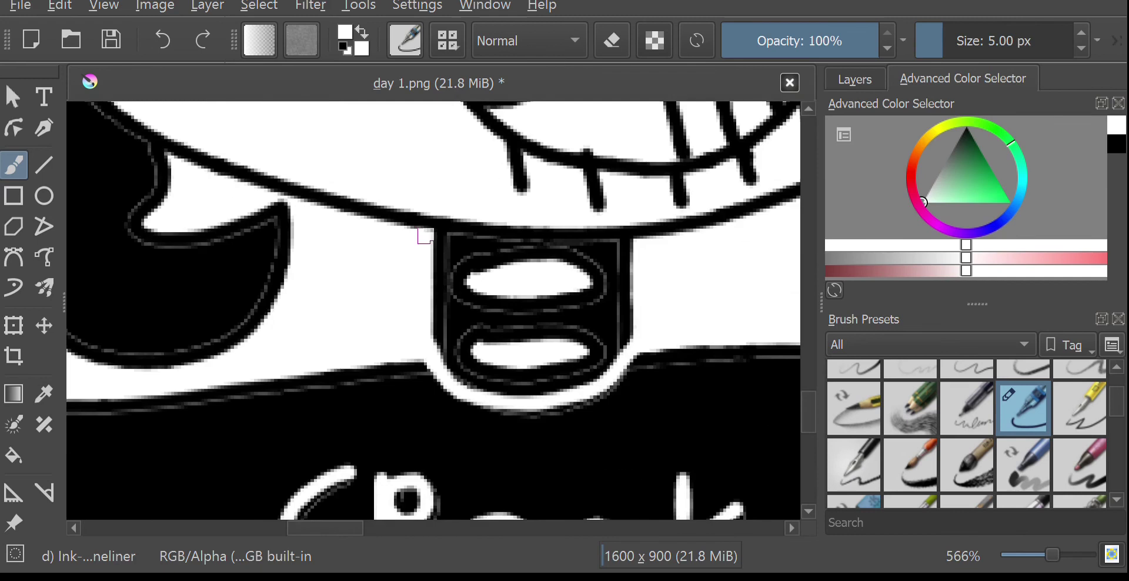
left_click_drag(592, 247, 631, 246)
scroll(627, 306, "down", 2)
left_click_drag(358, 529, 526, 529)
left_click_drag(523, 143, 628, 135)
scroll(609, 164, "up", 3)
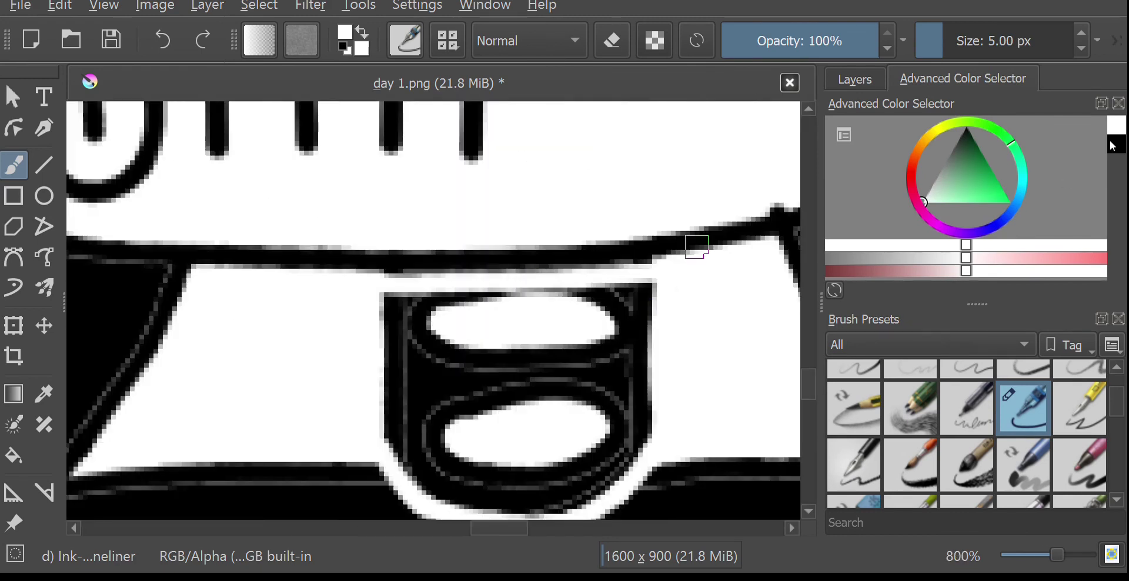
Draw a pointed eyelash beside the SPOOK character's eye nearest the ponytail and fill it with black
key("x")
scroll(443, 304, "down", 8)
scroll(285, 300, "up", 2)
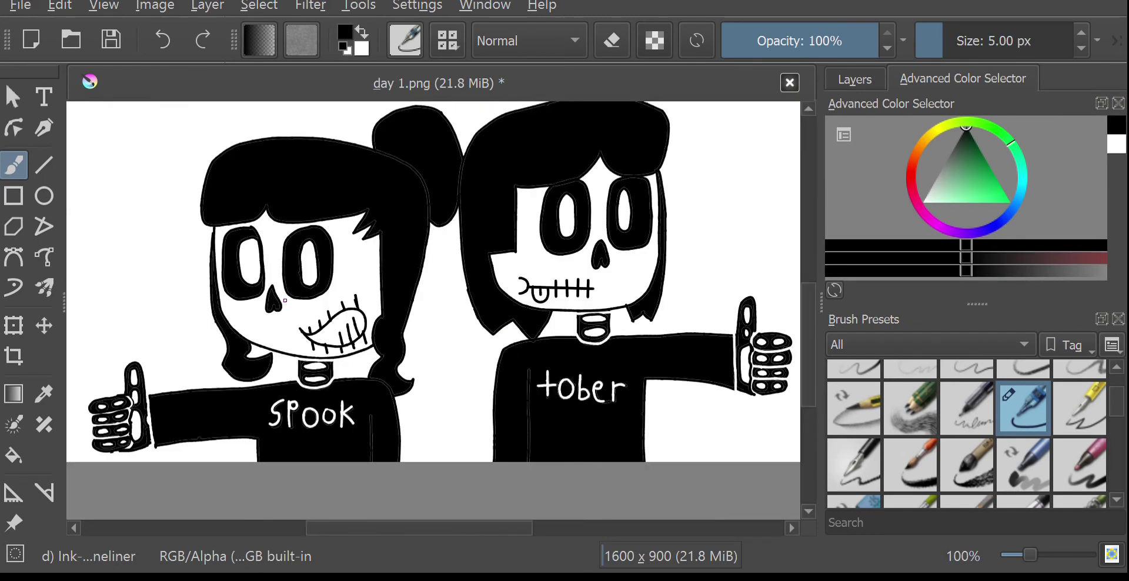
scroll(357, 228, "up", 5)
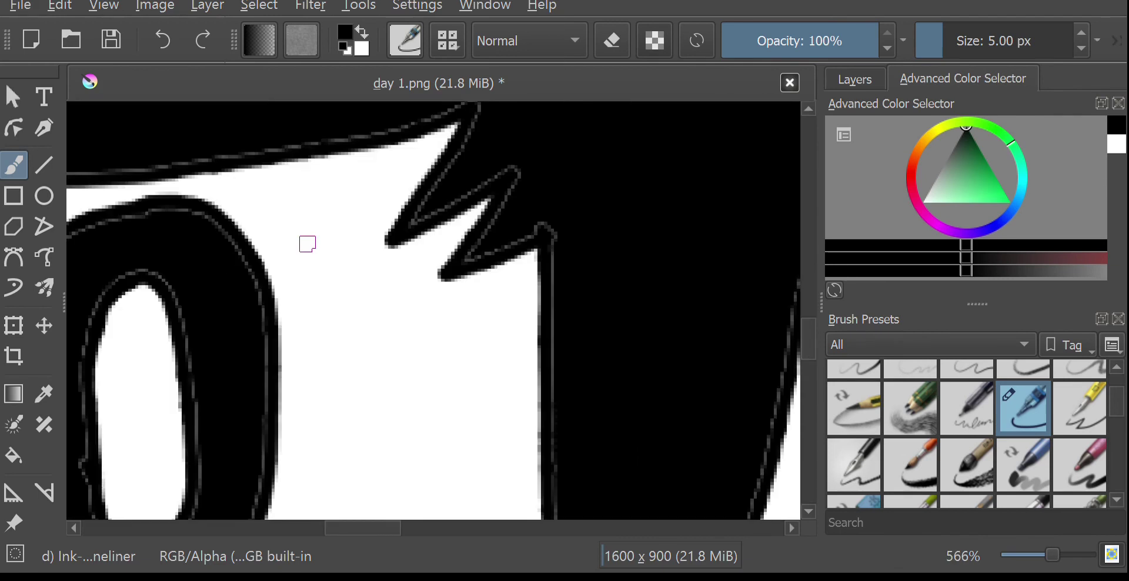
left_click_drag(343, 168, 230, 481)
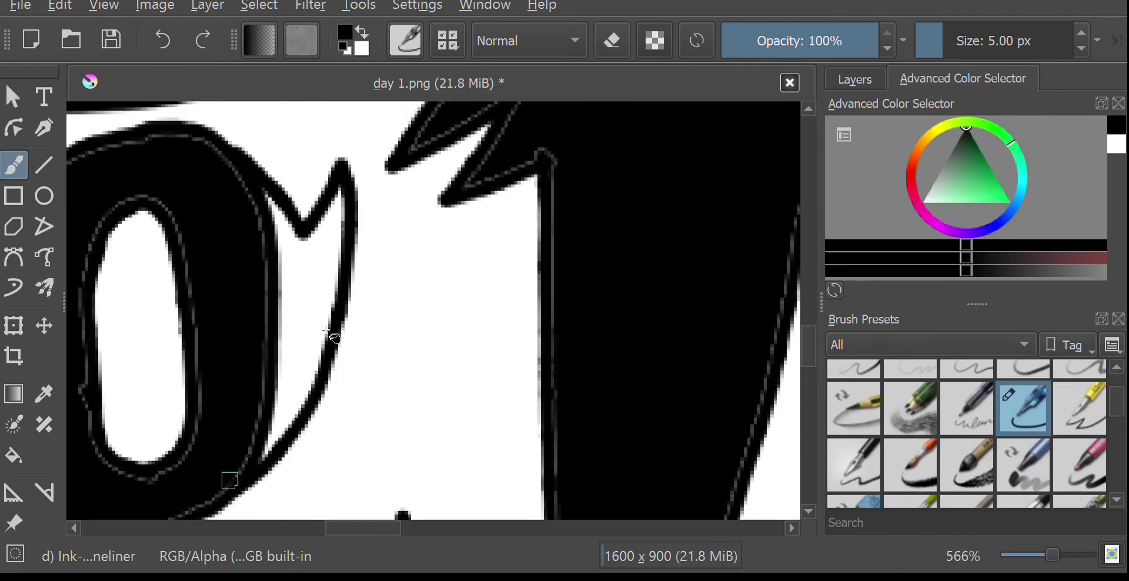
key("f")
left_click(310, 339)
Paint a white gap between the SPOOK character's new eyelash and the eye socket nearest the ponytail
key("x")
left_click(202, 144)
key("b")
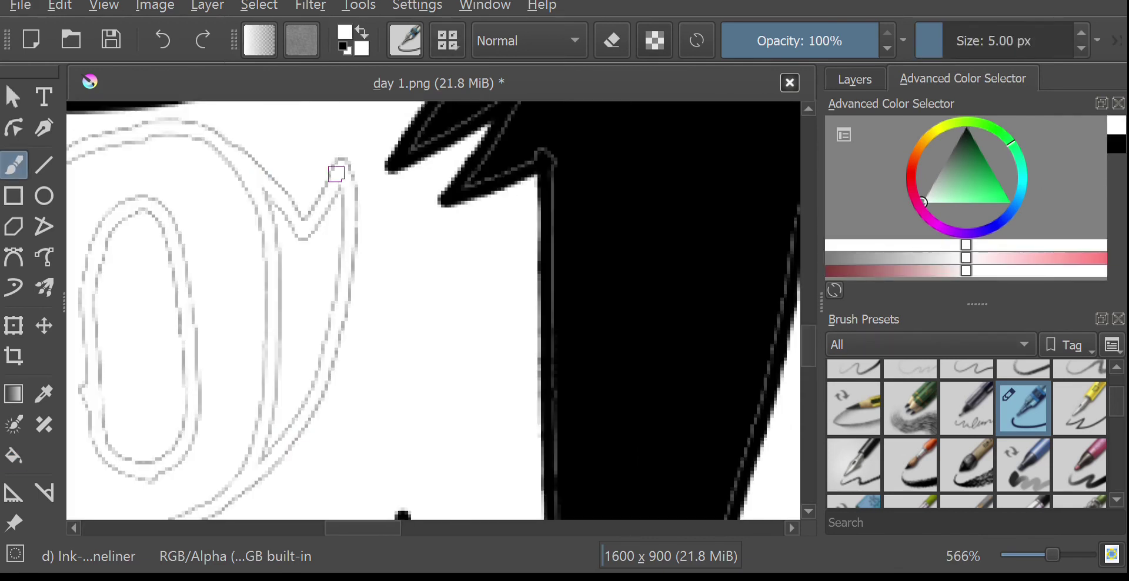
key("ctrl+z")
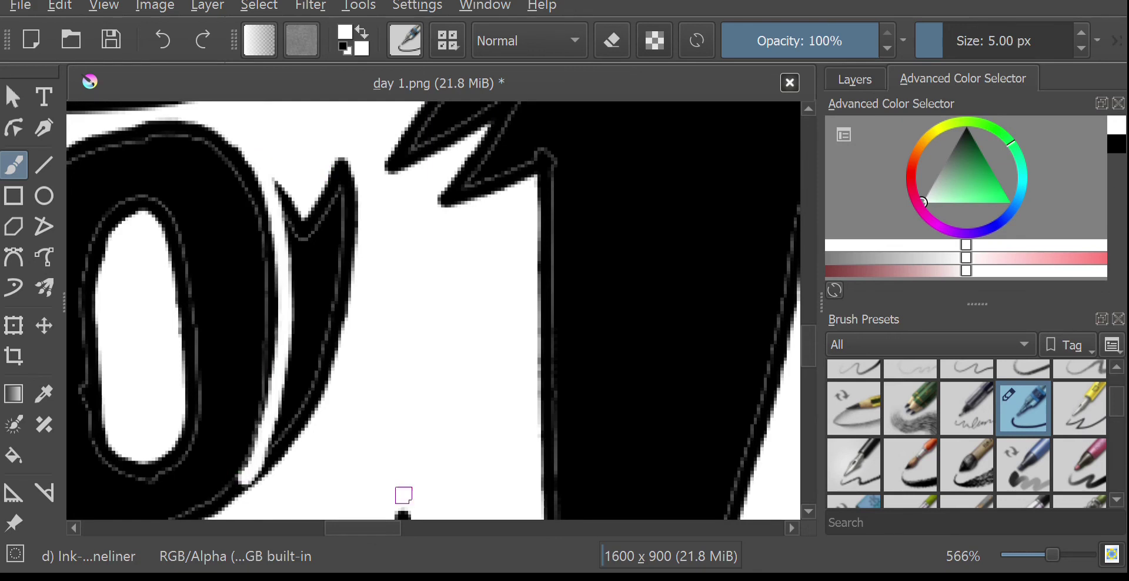
Draw a pointed eyelash crossing the face outline beside the SPOOK character's other eye and fill it with black
left_click_drag(361, 528, 297, 529)
key("x")
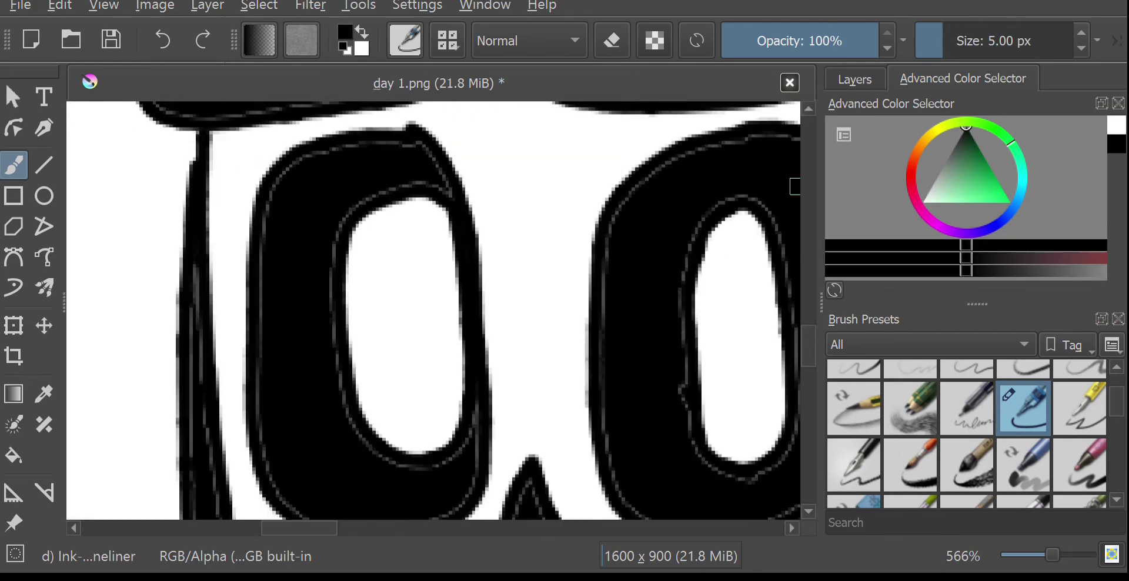
mouse_move(273, 166)
left_mouse_down()
mouse_move(171, 295)
mouse_move(279, 515)
left_mouse_up()
key("f")
left_click(234, 374)
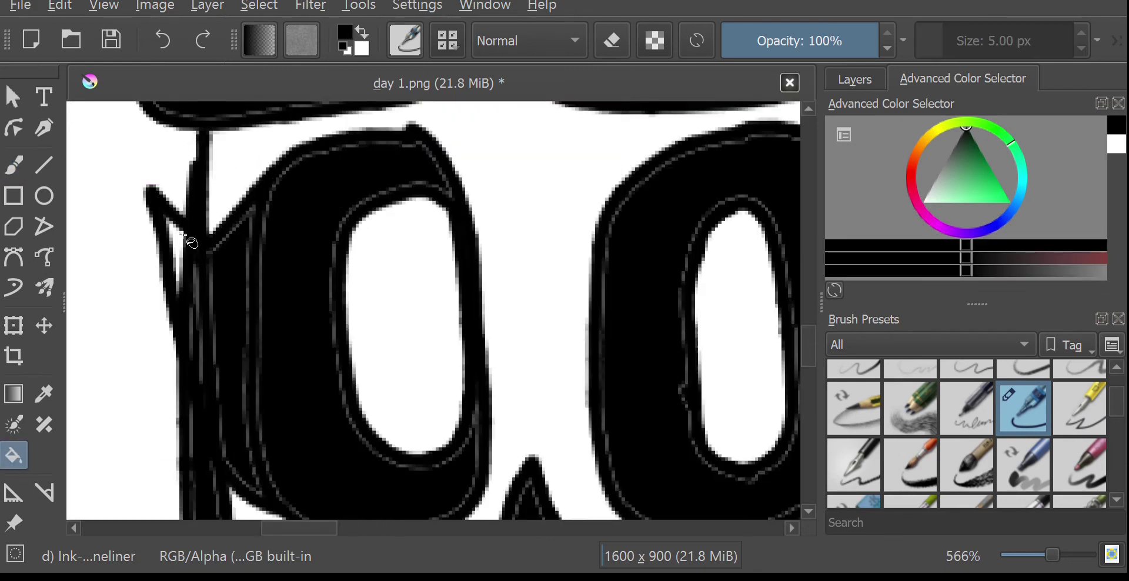
scroll(178, 235, "up", 3)
scroll(179, 262, "up", 3)
scroll(247, 277, "down", 7)
Paint a white gap between the SPOOK character's eye socket and the eyelash crossing the face outline
key("b")
key("x")
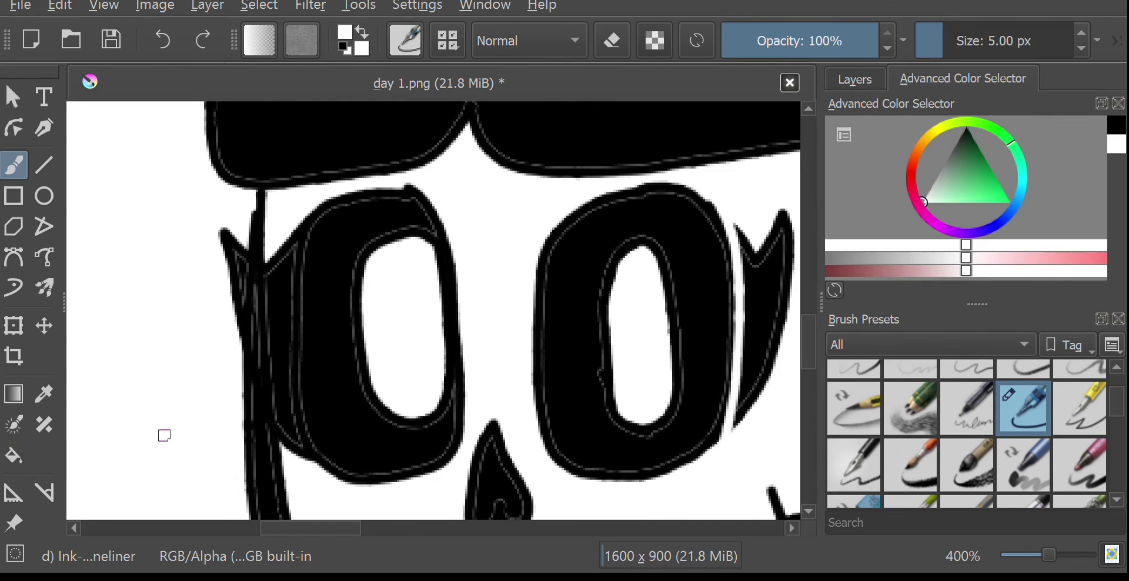
left_click_drag(289, 255, 318, 475)
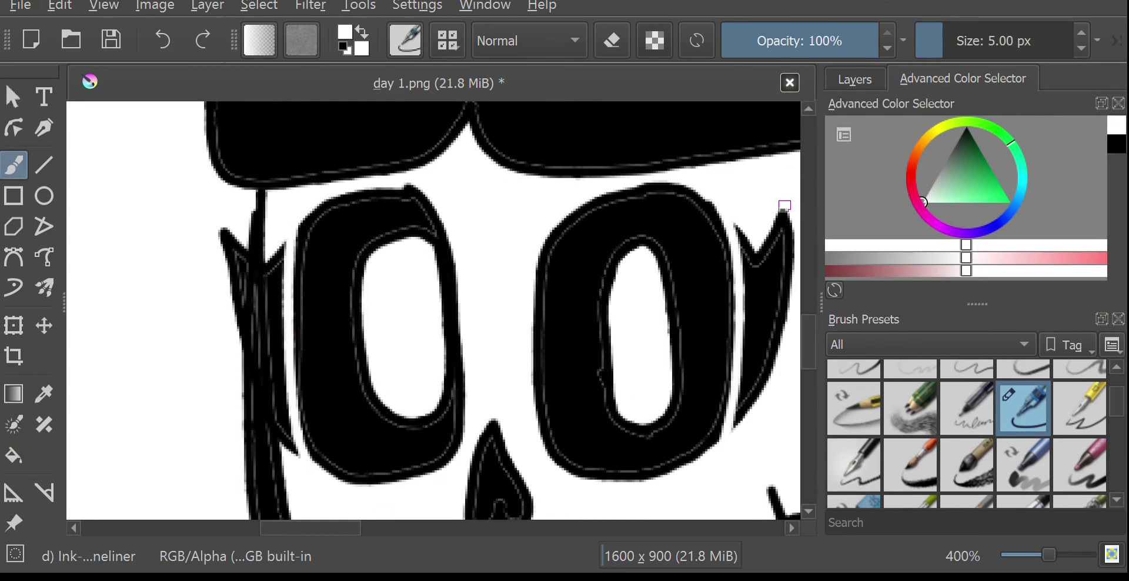
Touch up the SPOOK character's eyelash where it crosses the face outline
left_click_drag(242, 271, 255, 317)
left_click(254, 320, "ctrl")
key("ctrl+z")
left_click_drag(251, 278, 257, 363)
Draw a pointed eyelash beside the tober character's eye under the long hair and fill it with black
scroll(247, 317, "down", 4)
left_click_drag(615, 494, 500, 498)
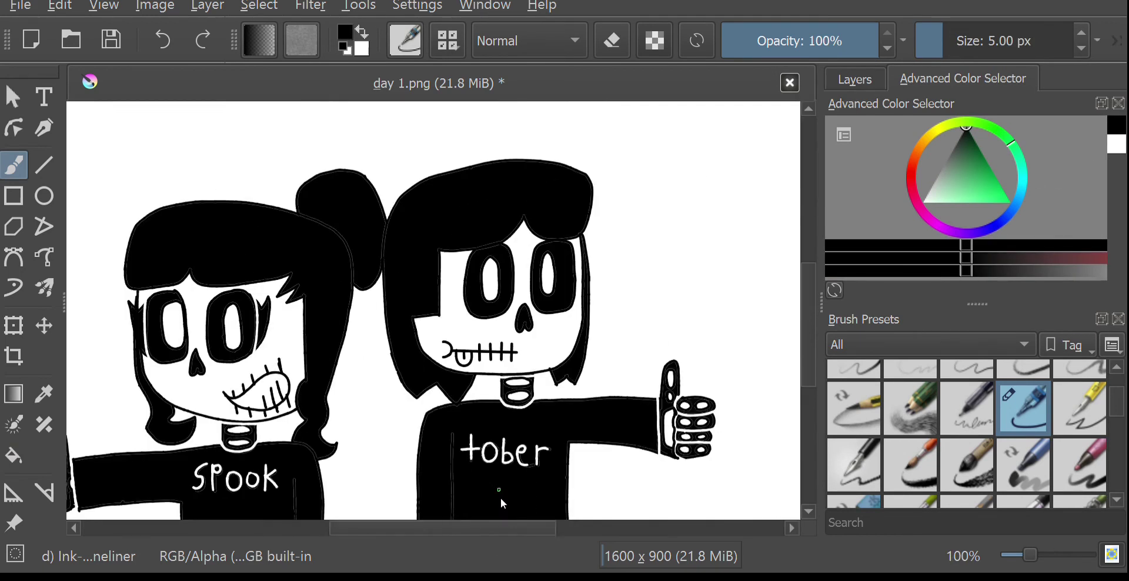
scroll(487, 350, "up", 4)
left_click_drag(807, 348, 804, 308)
mouse_move(405, 288)
left_mouse_down()
mouse_move(413, 276)
mouse_move(404, 288)
left_mouse_up()
left_click_drag(813, 322, 813, 336)
mouse_move(366, 156)
left_mouse_down()
mouse_move(366, 245)
mouse_move(432, 394)
left_mouse_up()
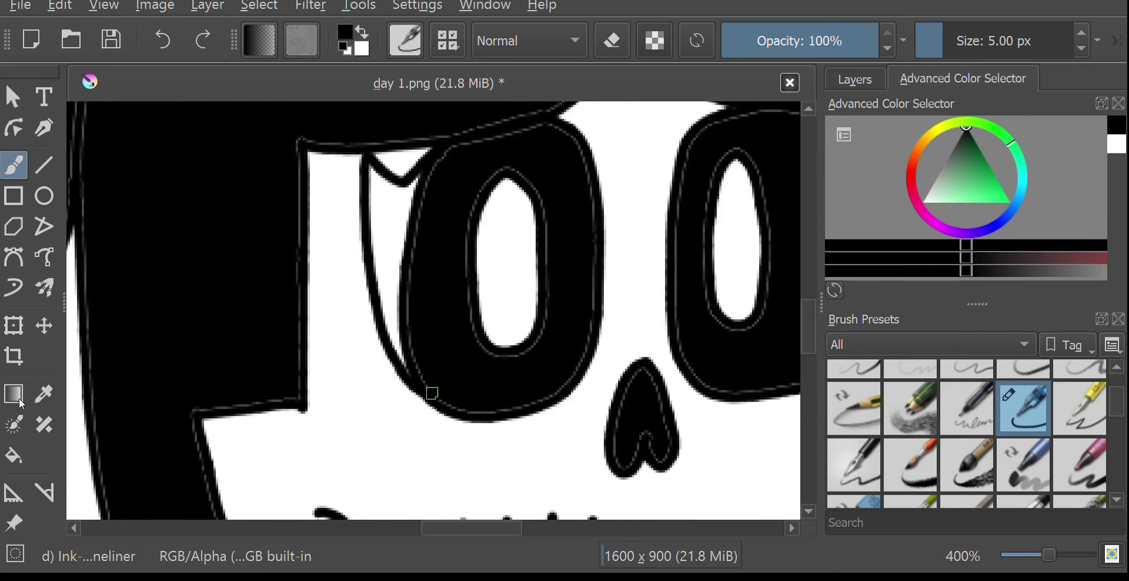
left_click(13, 456)
Draw a pointed eyelash beside the tober character's other eye, nearest the thumbs-up arm, and fill it with black
left_click_drag(499, 529, 546, 538)
left_click(14, 165)
mouse_move(493, 123)
left_mouse_down()
mouse_move(561, 110)
mouse_move(498, 362)
left_mouse_up()
key("f")
left_click(524, 191)
scroll(553, 147, "up", 2)
scroll(340, 316, "down", 1)
scroll(346, 320, "down", 6)
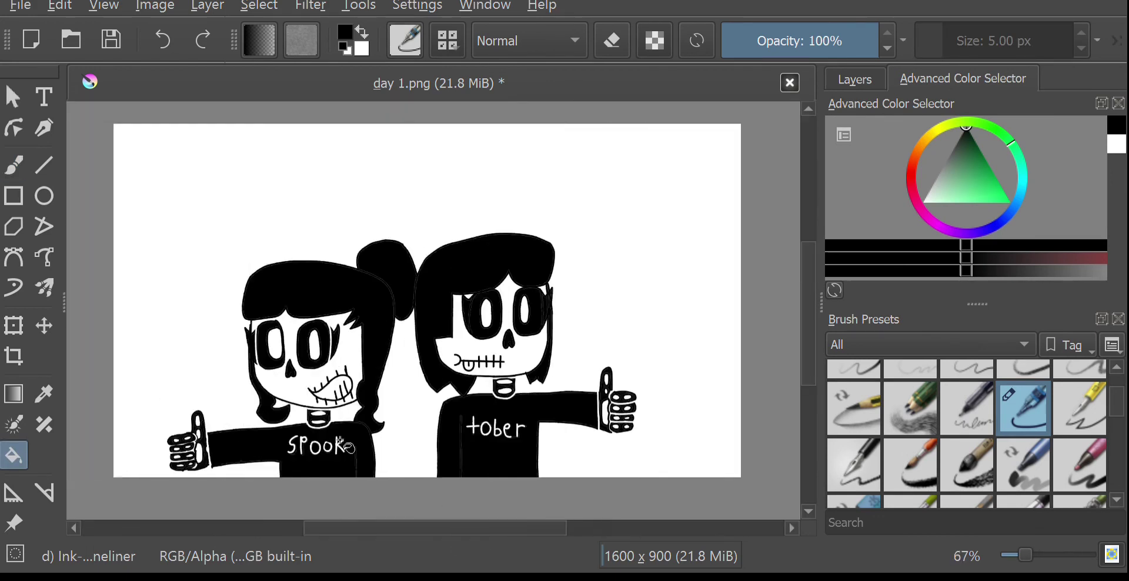
Paint black over the white gaps between the SPOOK character's two eye sockets and their eyelashes
scroll(513, 335, "up", 3)
scroll(507, 330, "down", 2)
scroll(445, 287, "up", 4)
left_click(17, 165)
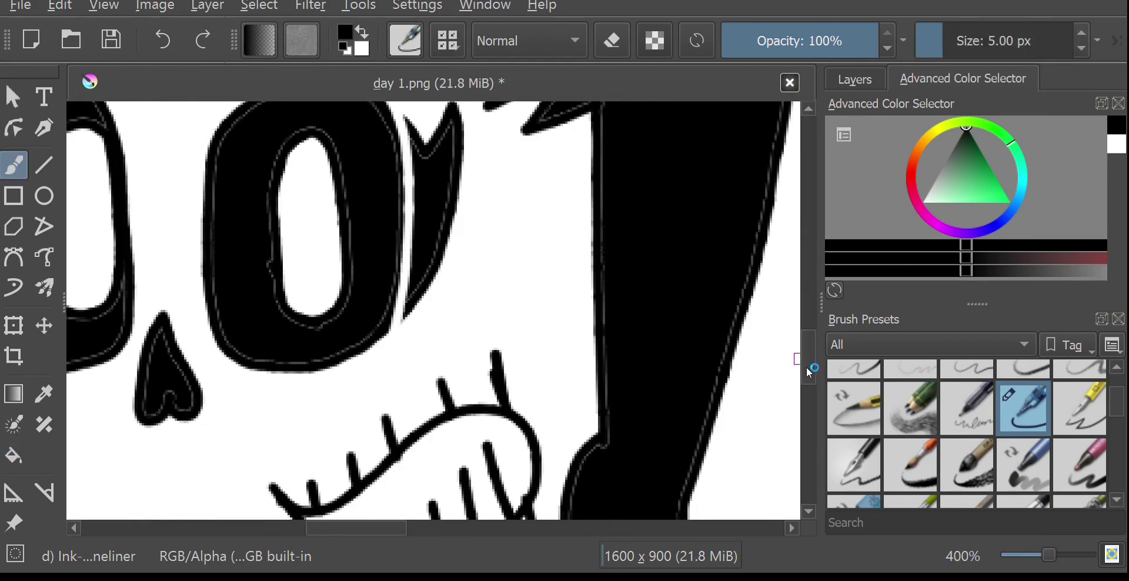
left_click_drag(809, 367, 809, 363)
mouse_move(410, 295)
left_mouse_down()
mouse_move(385, 132)
mouse_move(396, 327)
mouse_move(404, 177)
left_mouse_up()
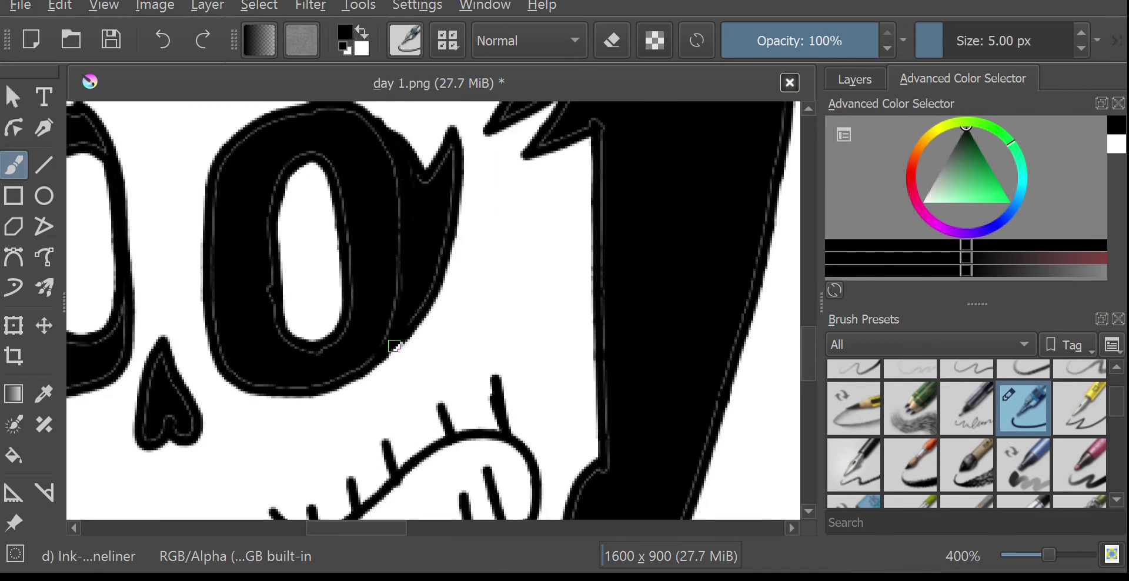
left_click_drag(384, 528, 348, 528)
mouse_move(227, 175)
left_mouse_down()
mouse_move(240, 366)
mouse_move(224, 242)
left_mouse_up()
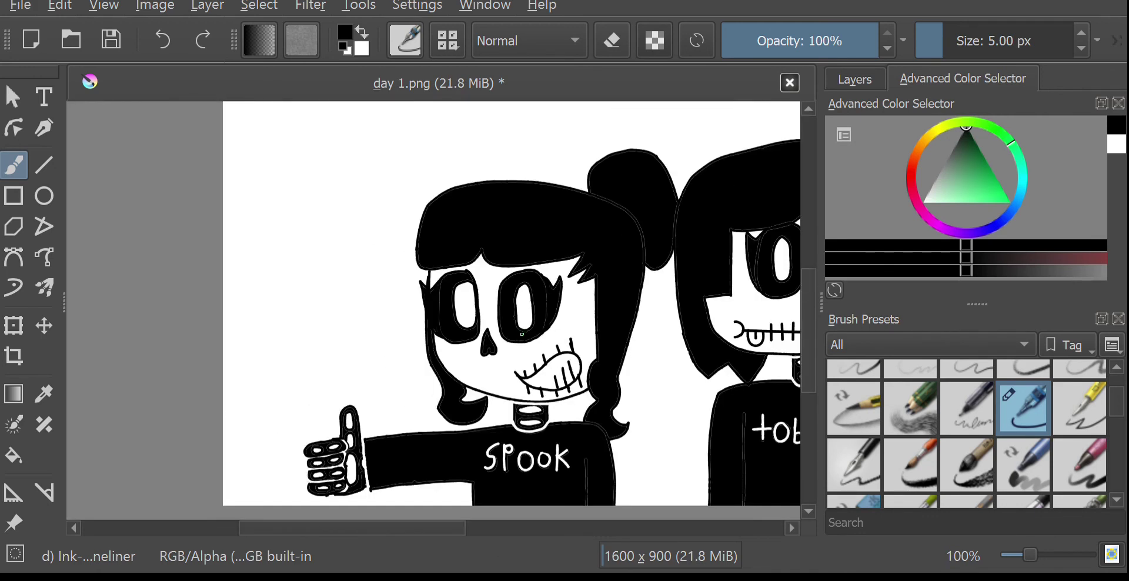
Set the foreground colour to a fully saturated, vivid purple for the brush
scroll(391, 318, "down", 5)
scroll(497, 463, "up", 2)
left_click_drag(500, 528, 634, 528)
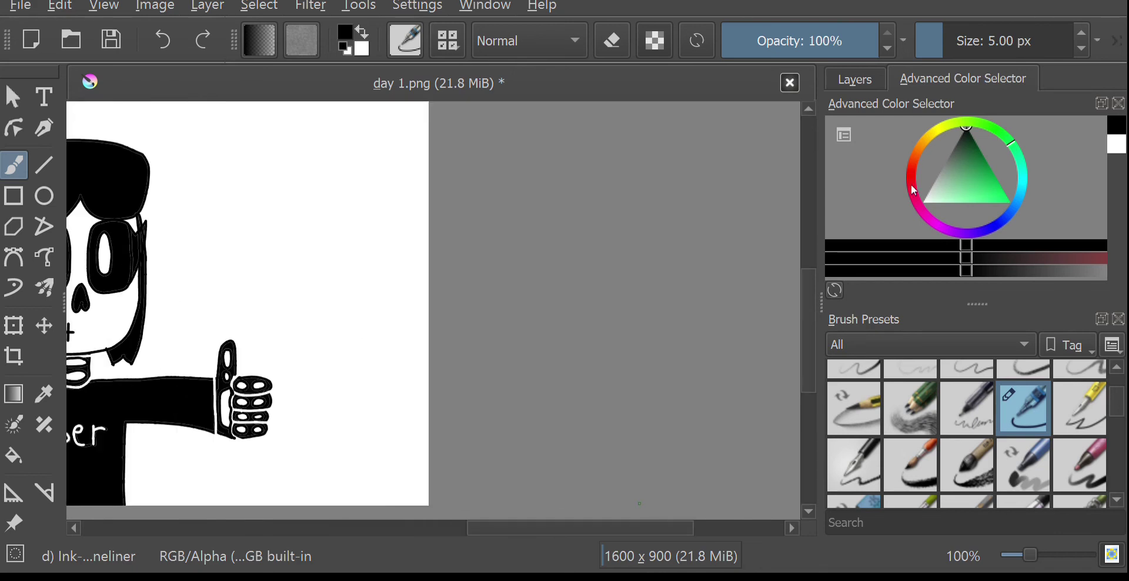
left_click(940, 225)
left_click(1010, 202)
left_click_drag(953, 238, 956, 239)
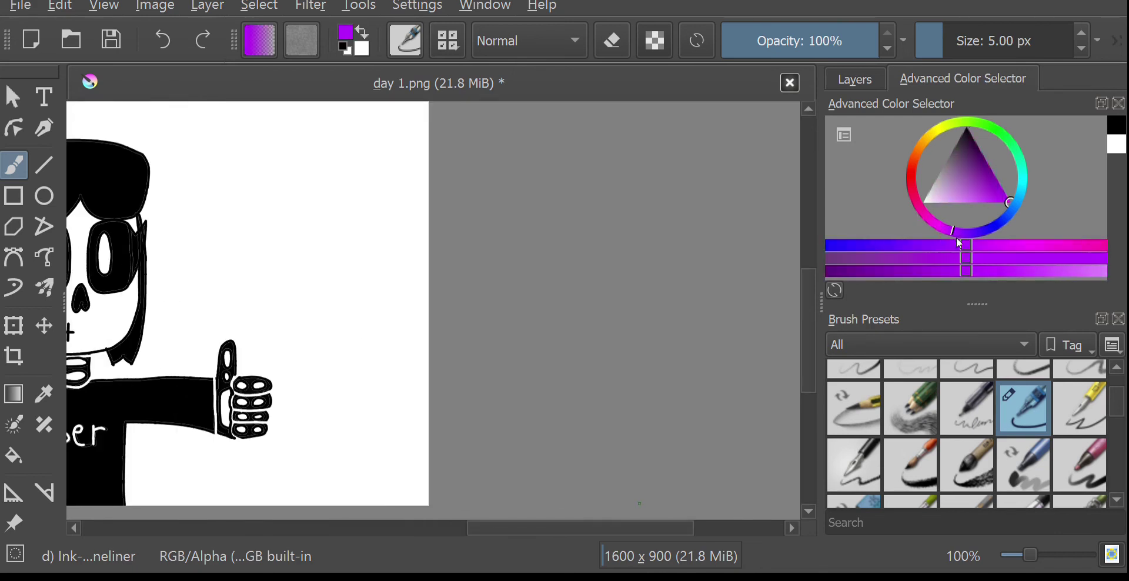
Handwrite the artist's signature in small purple letters along the bottom edge of the tober character's black shirt
left_click_drag(584, 535, 243, 519)
scroll(412, 341, "down", 3)
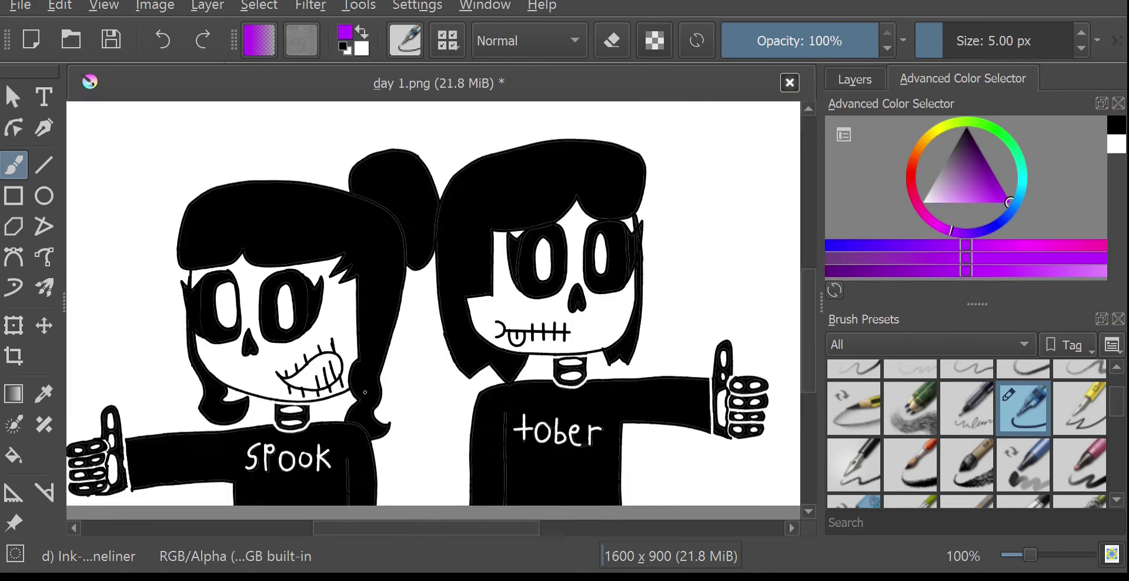
scroll(250, 396, "up", 6)
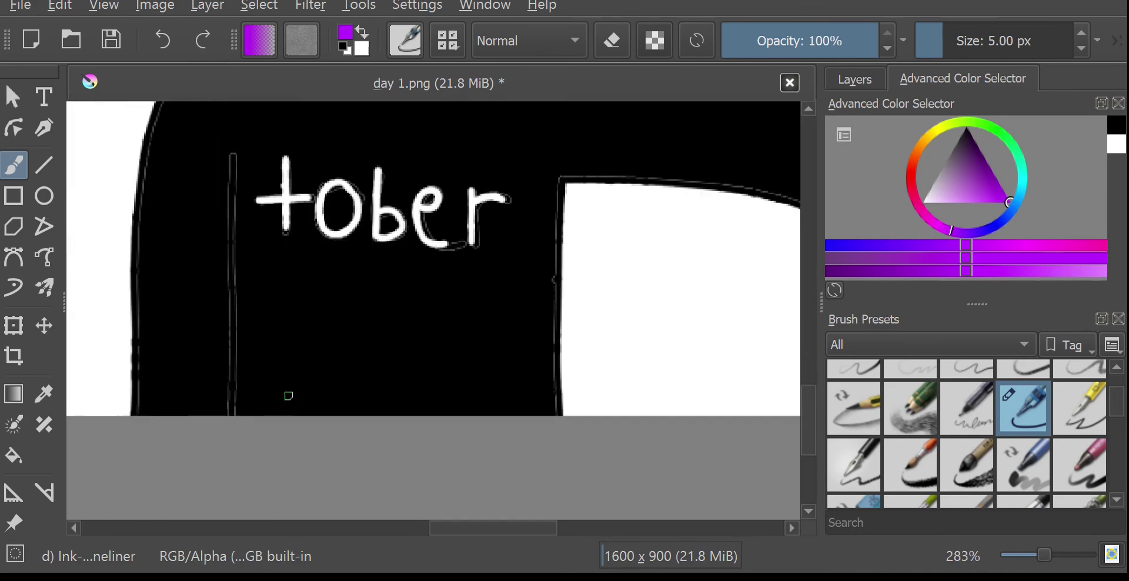
left_click_drag(254, 393, 262, 409)
left_click_drag(265, 364, 264, 413)
mouse_move(309, 385)
left_mouse_down()
mouse_move(310, 413)
mouse_move(365, 411)
left_mouse_up()
mouse_move(391, 388)
left_mouse_down()
mouse_move(393, 412)
mouse_move(407, 415)
left_mouse_up()
mouse_move(425, 377)
left_mouse_down()
mouse_move(448, 390)
mouse_move(505, 382)
mouse_move(542, 393)
left_mouse_up()
scroll(540, 415, "down", 6)
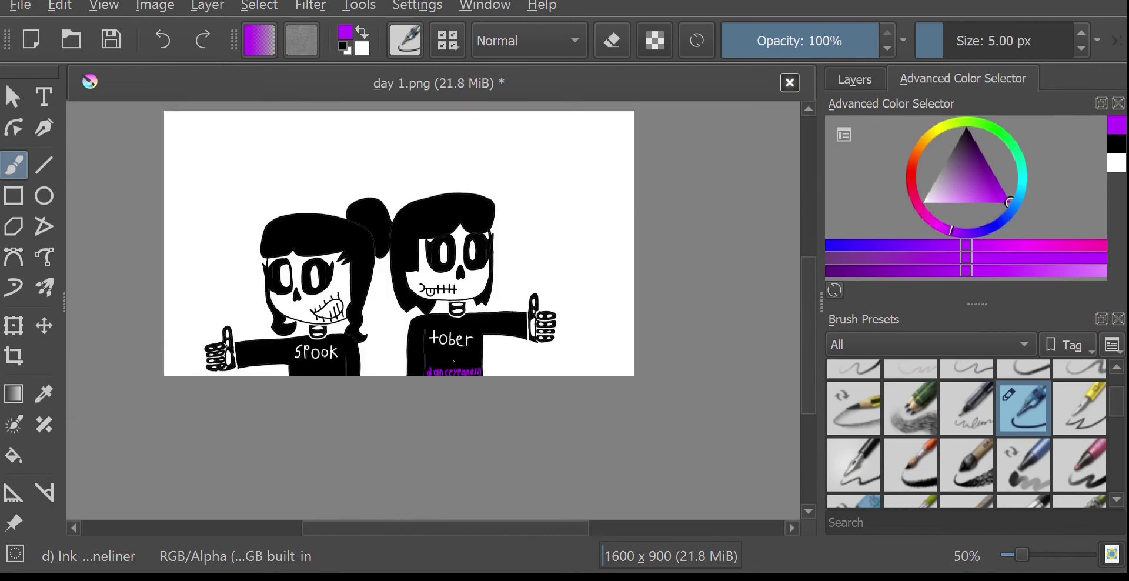
scroll(541, 415, "up", 3)
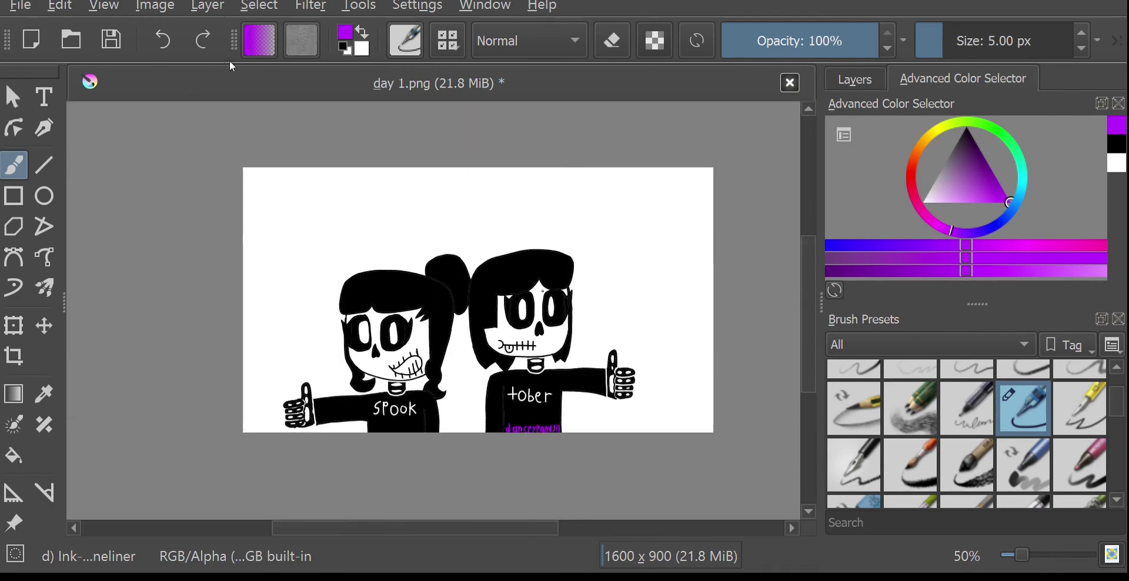